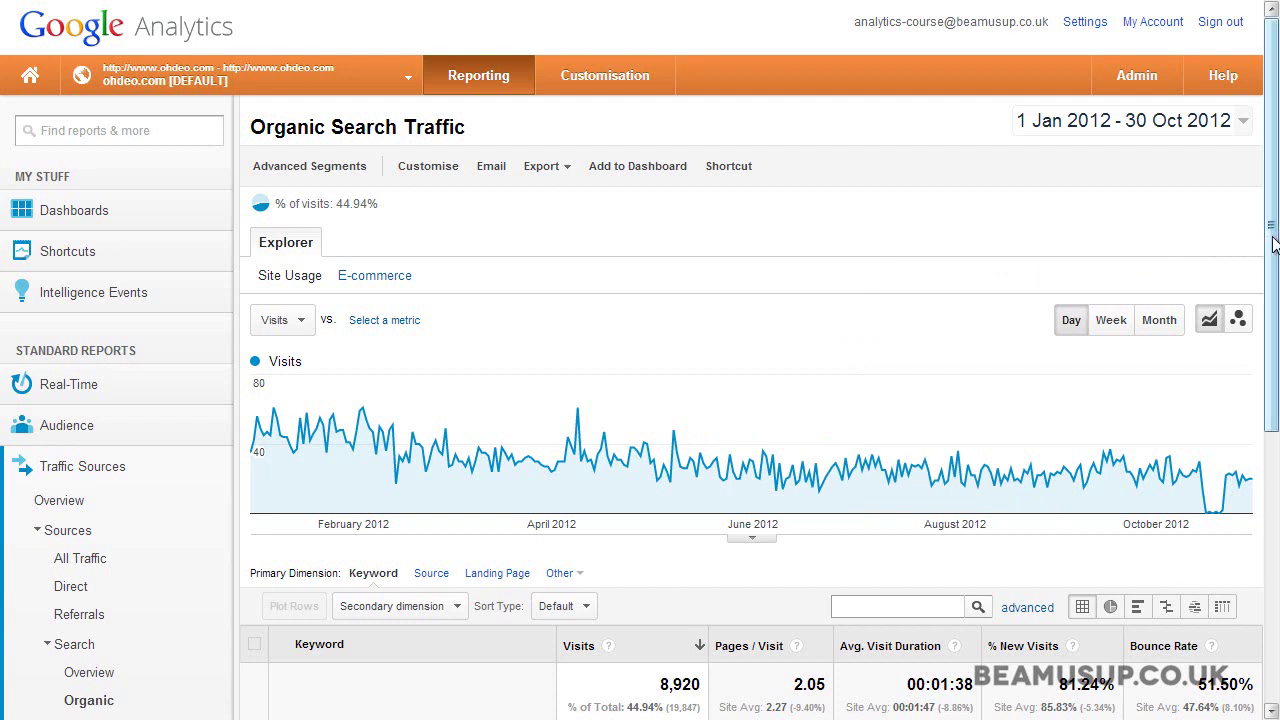
Browse the Paid, Direct and Referral traffic reports, then return to Organic Search with segments listed.
drag(1274, 245, 1274, 283)
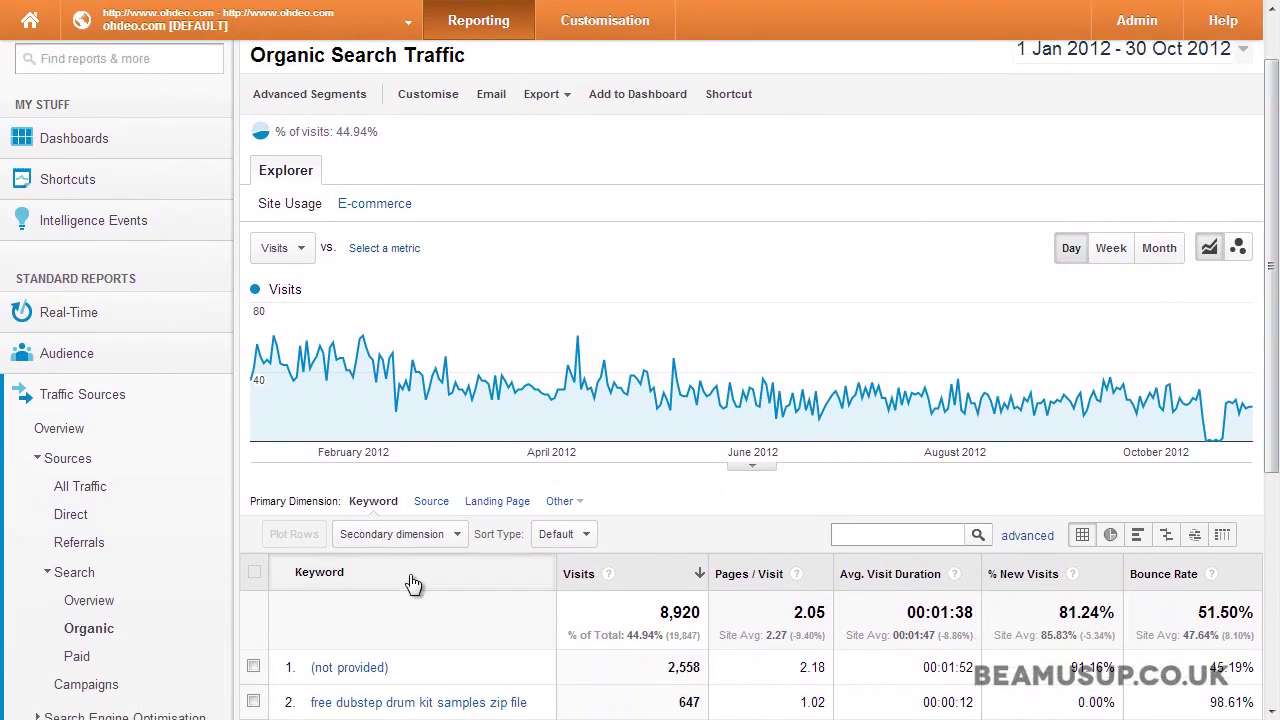
click(105, 660)
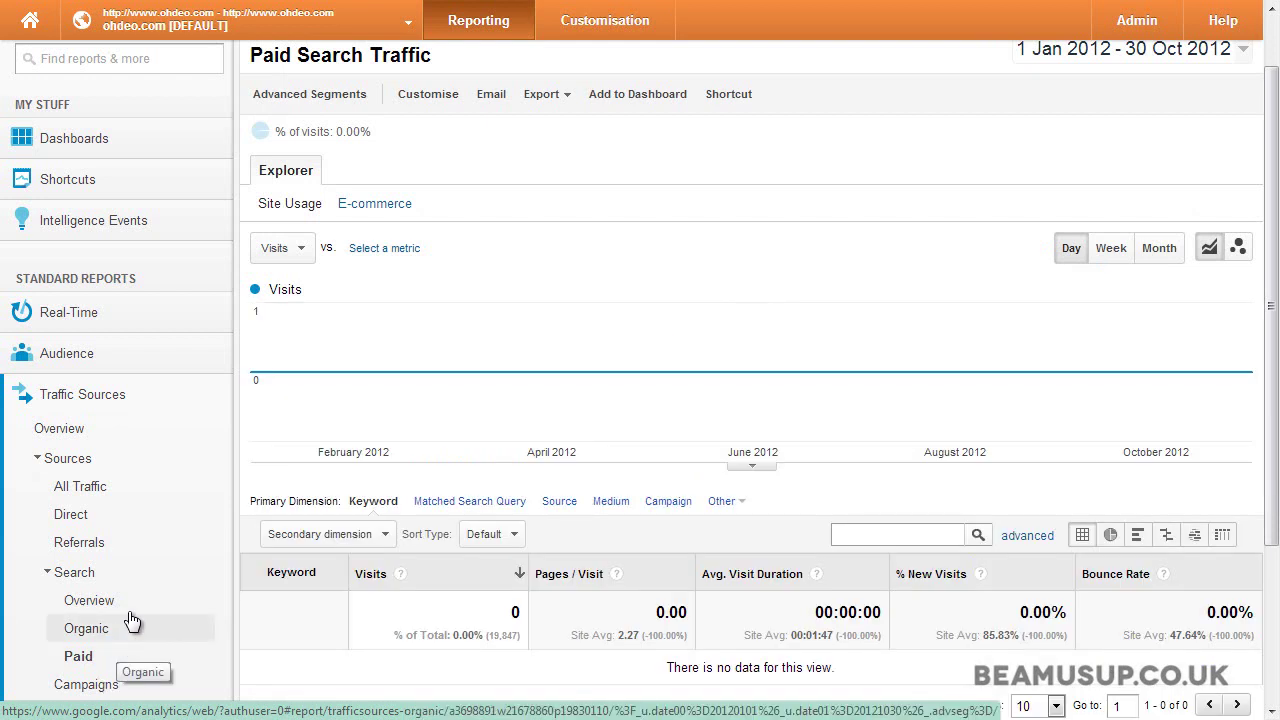
click(95, 516)
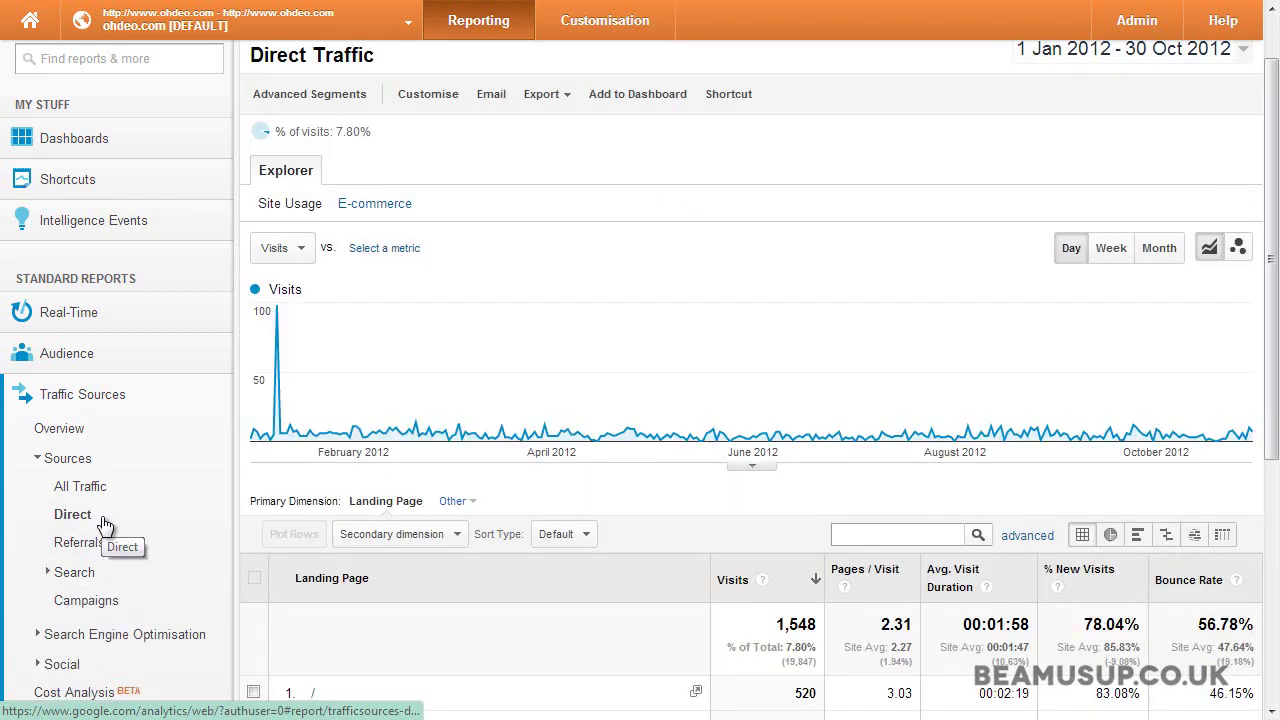
click(104, 543)
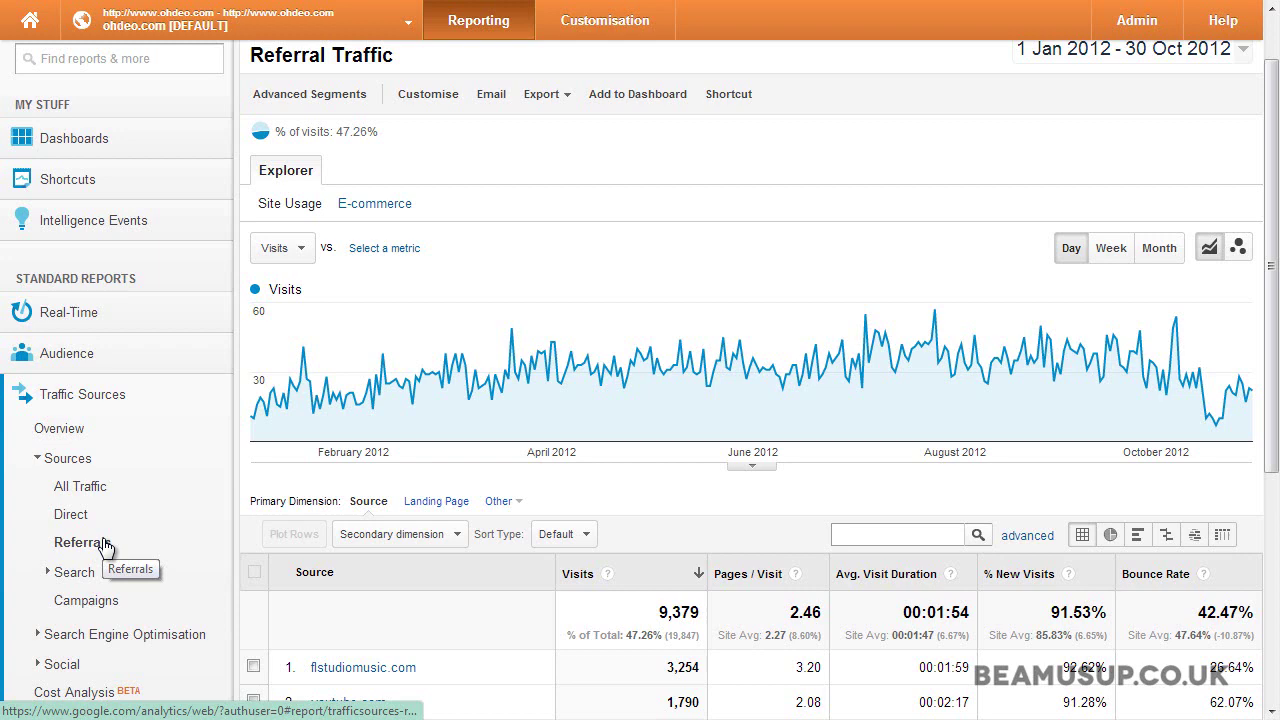
click(74, 572)
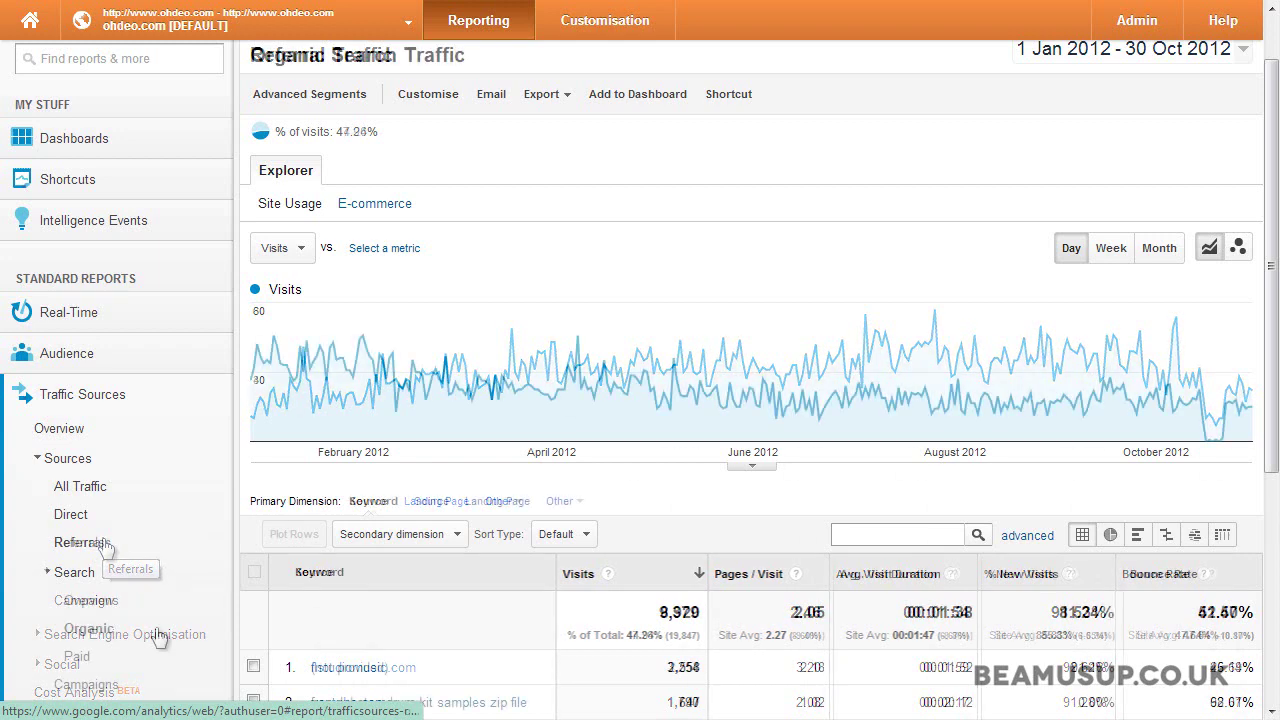
click(336, 98)
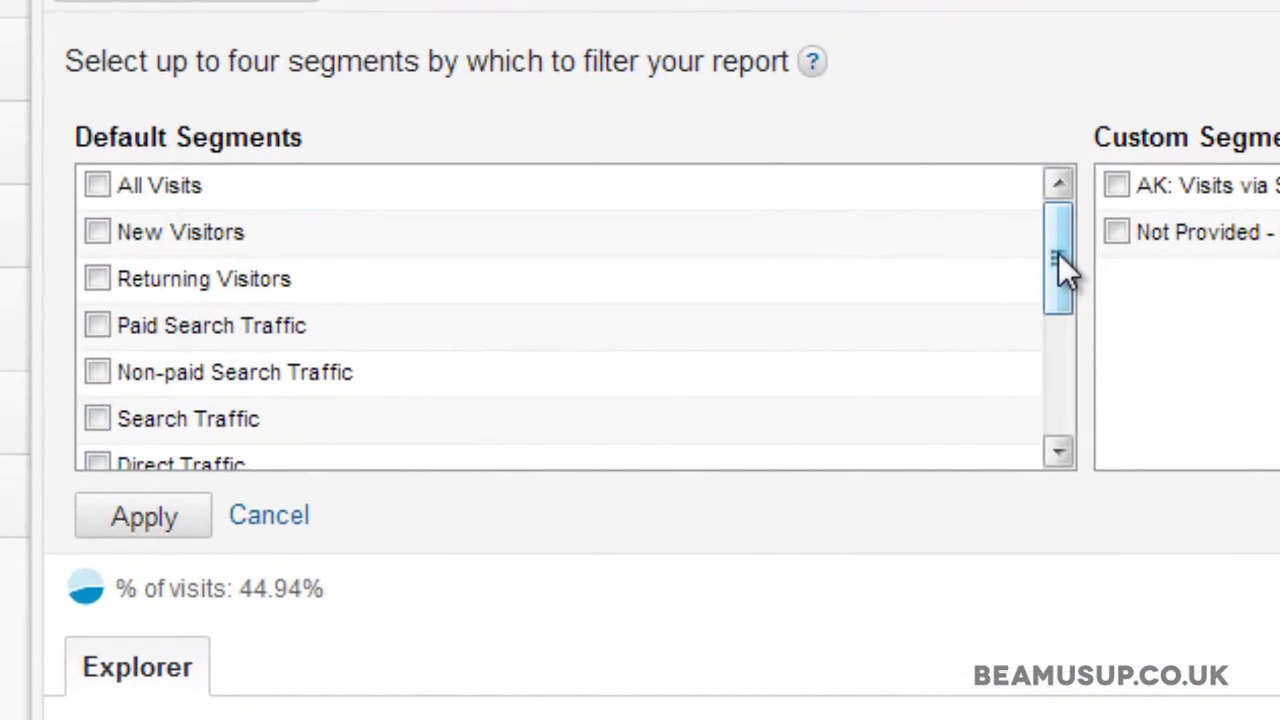
Compare Organic Search Traffic using the Non-bounce Visits and All Visits default segments.
drag(739, 243, 737, 255)
drag(1086, 300, 1073, 423)
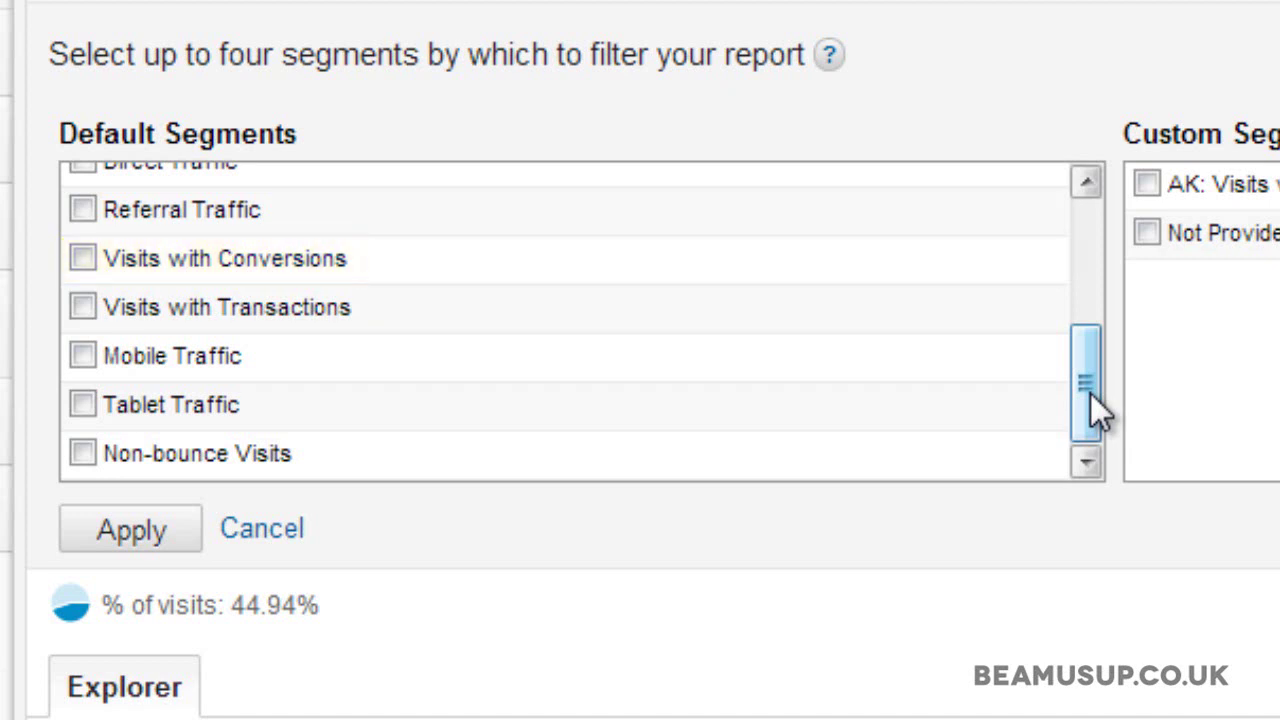
drag(1090, 393, 1098, 326)
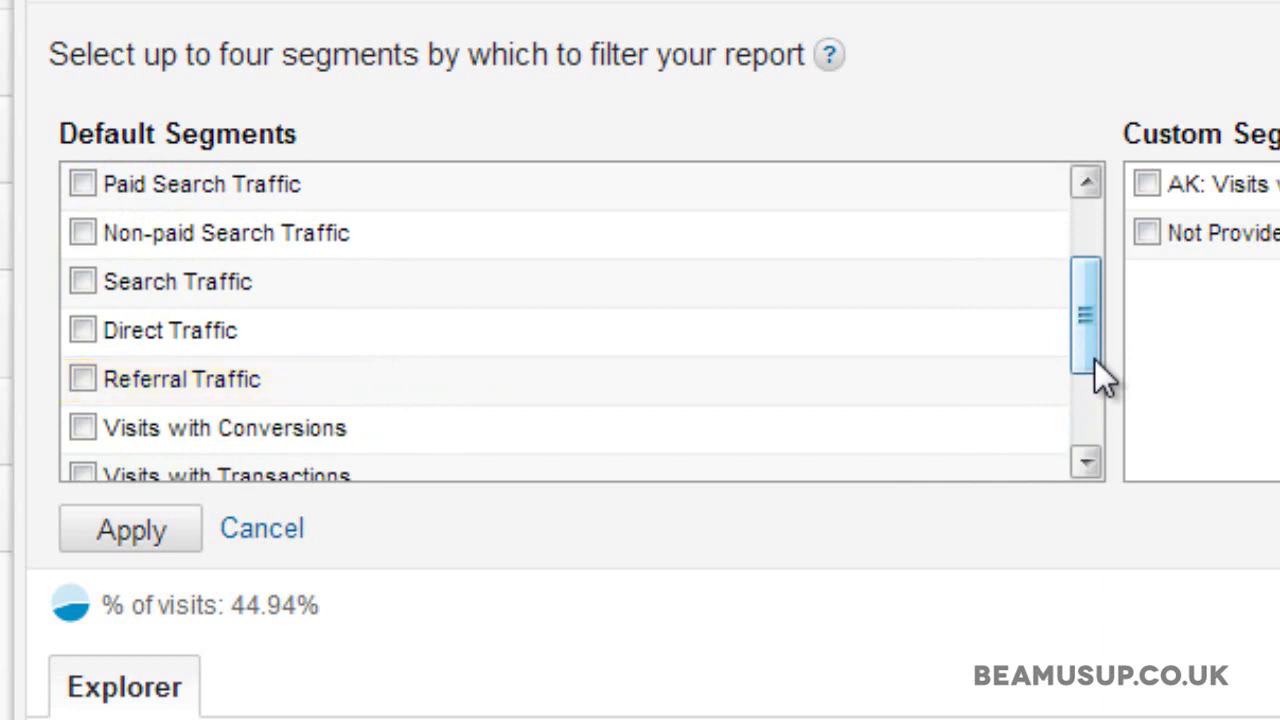
drag(1091, 351, 1093, 441)
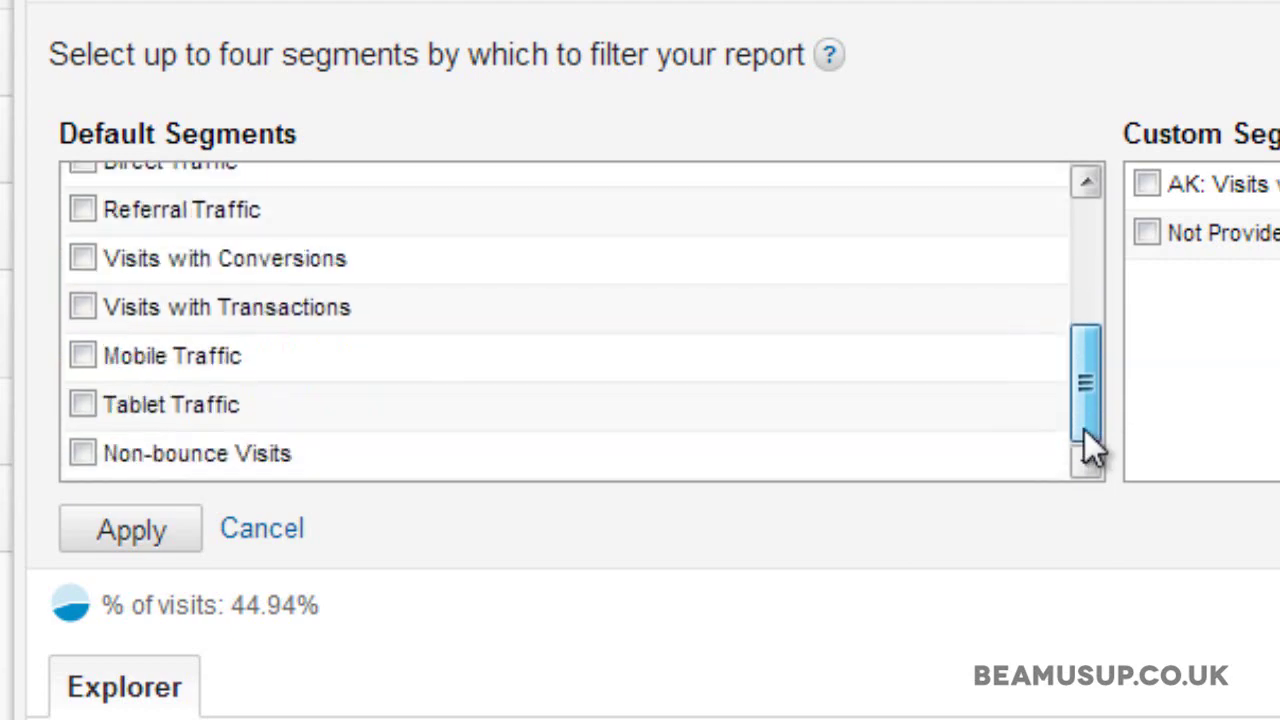
click(83, 453)
scroll(1092, 234, up, 5)
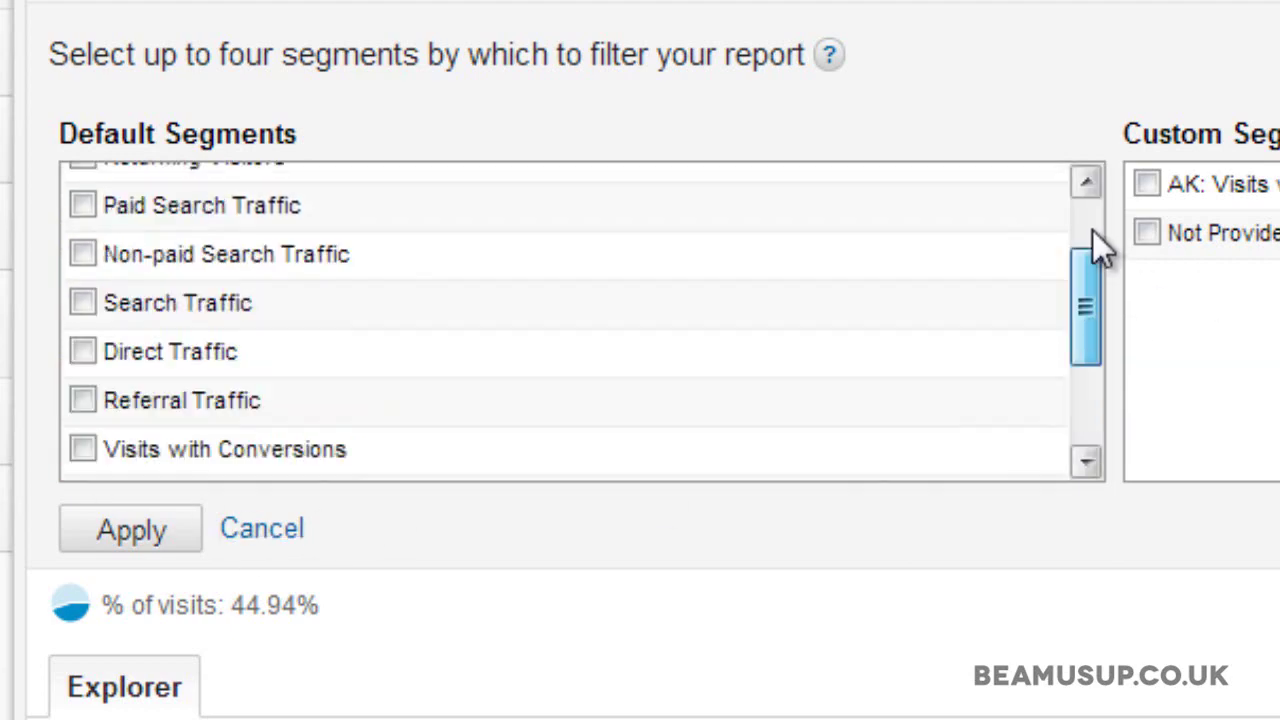
click(82, 184)
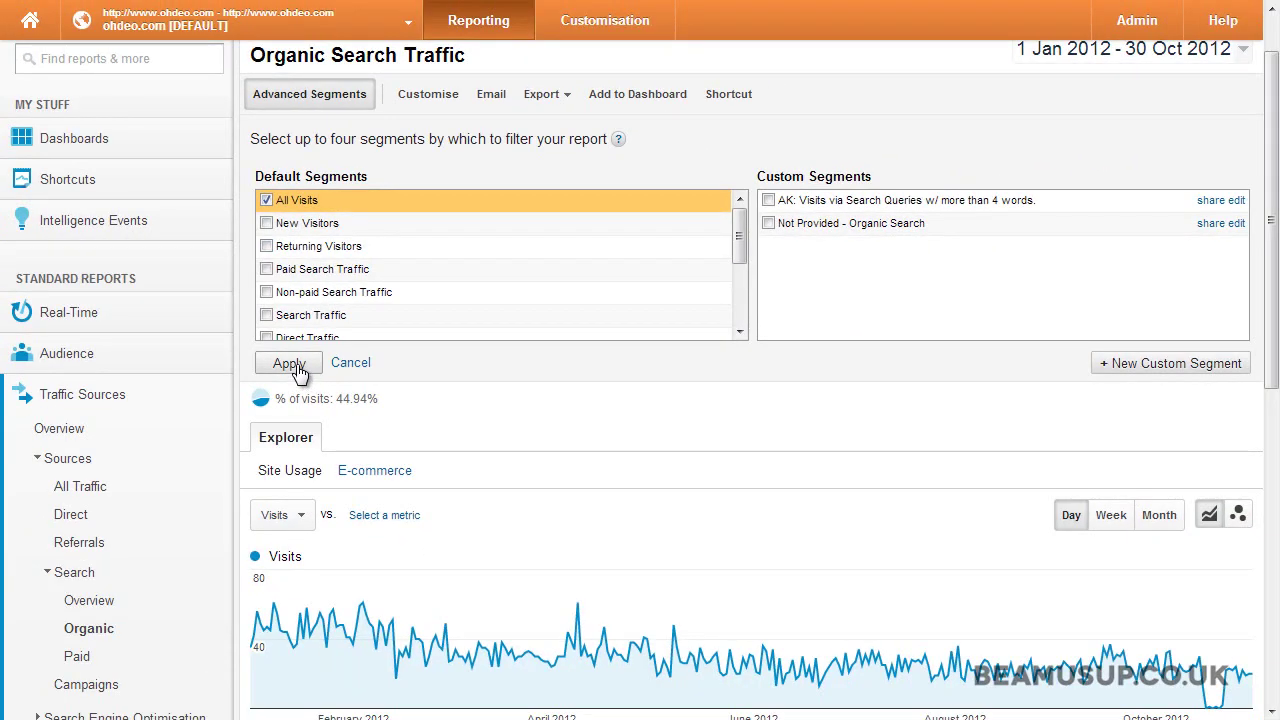
click(131, 529)
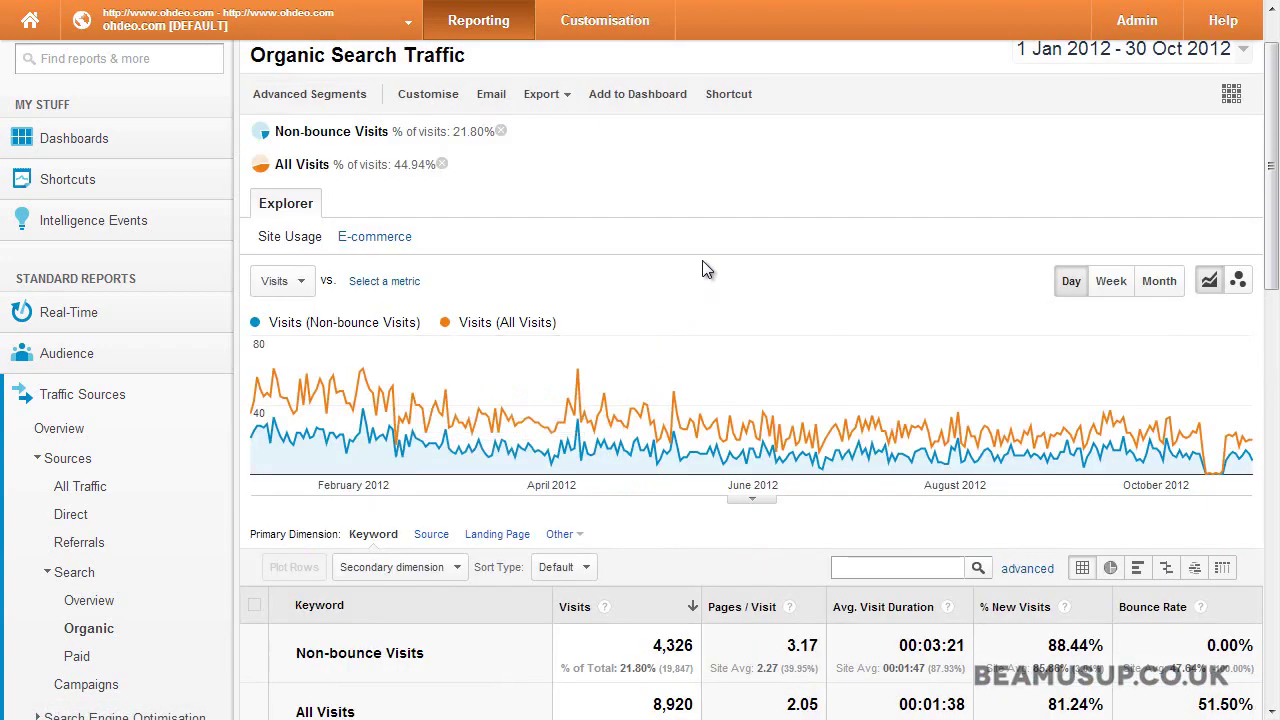
scroll(701, 294, down, 2)
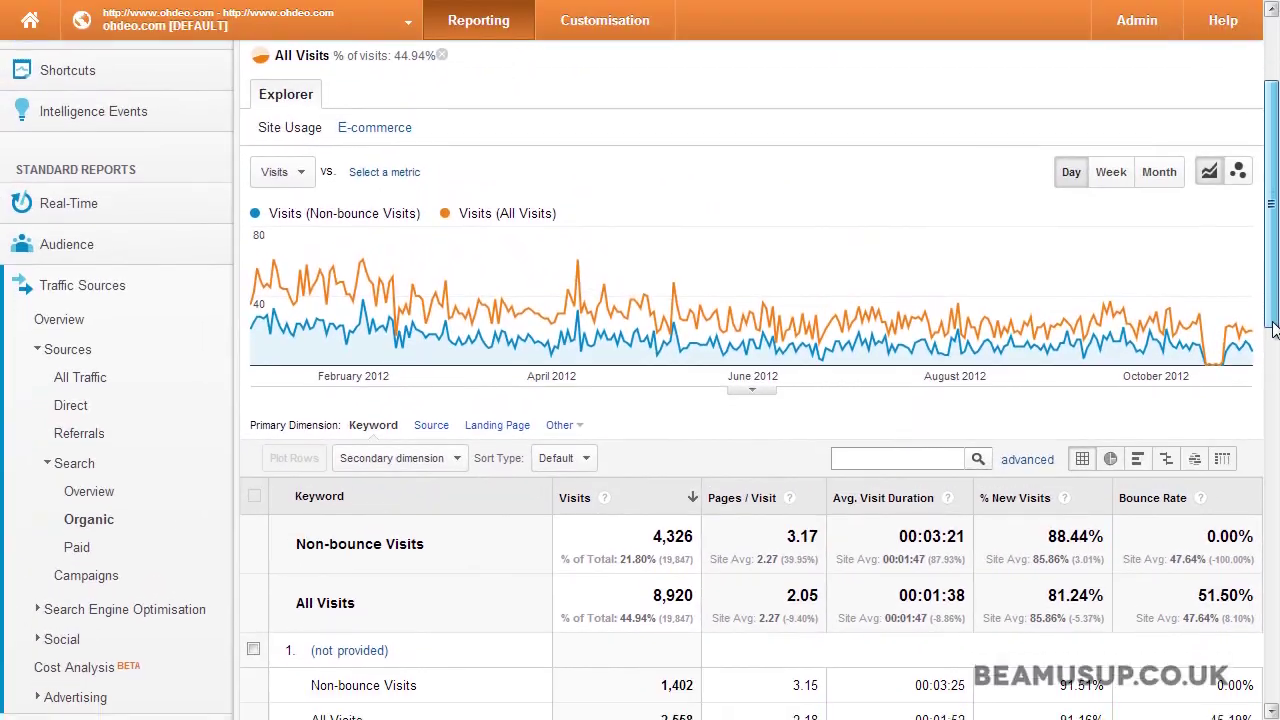
drag(1274, 330, 1273, 447)
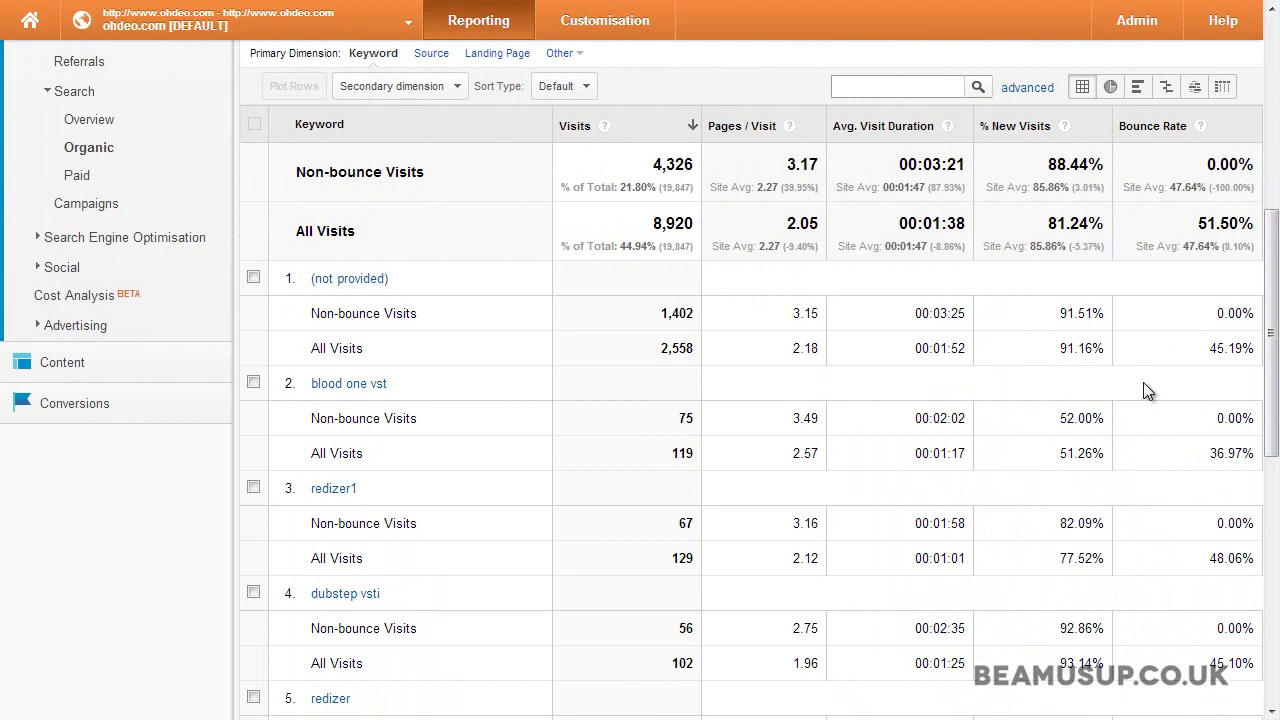
drag(1273, 395, 1273, 250)
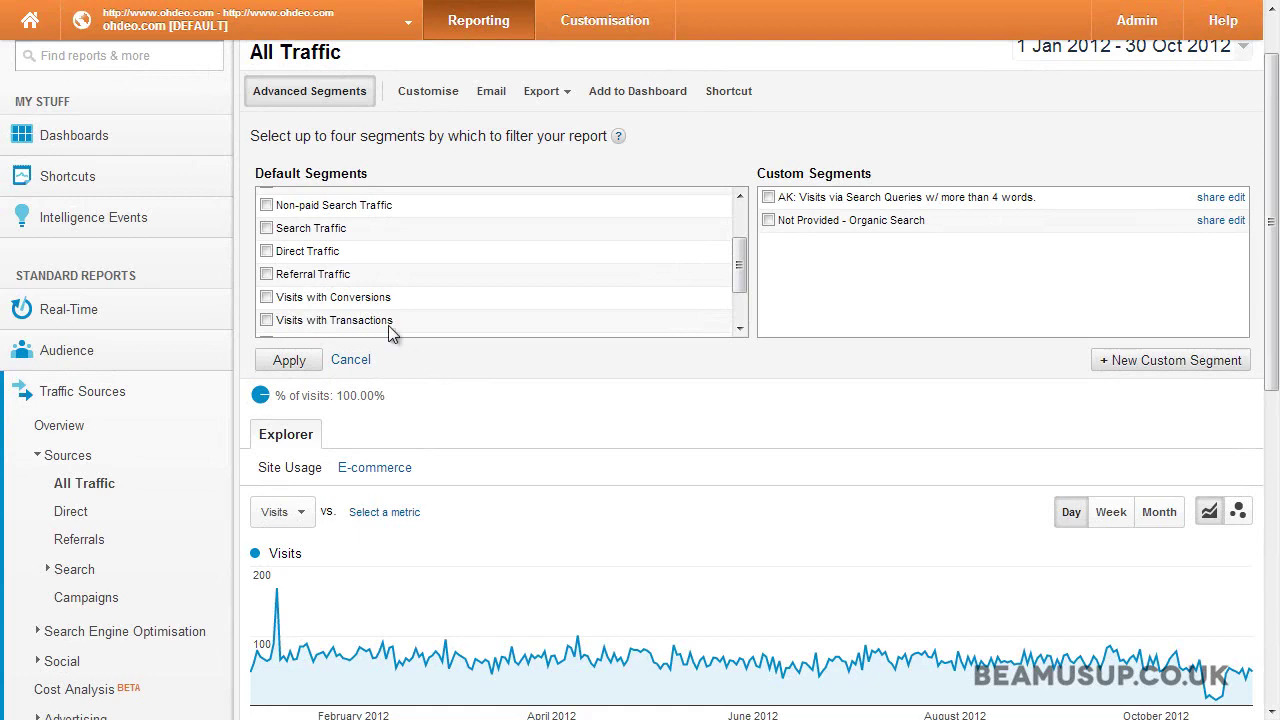
Compare Search (8,920), Direct (1,548) and Referral Traffic (9,379 visits) segments in All Traffic.
click(266, 228)
click(266, 251)
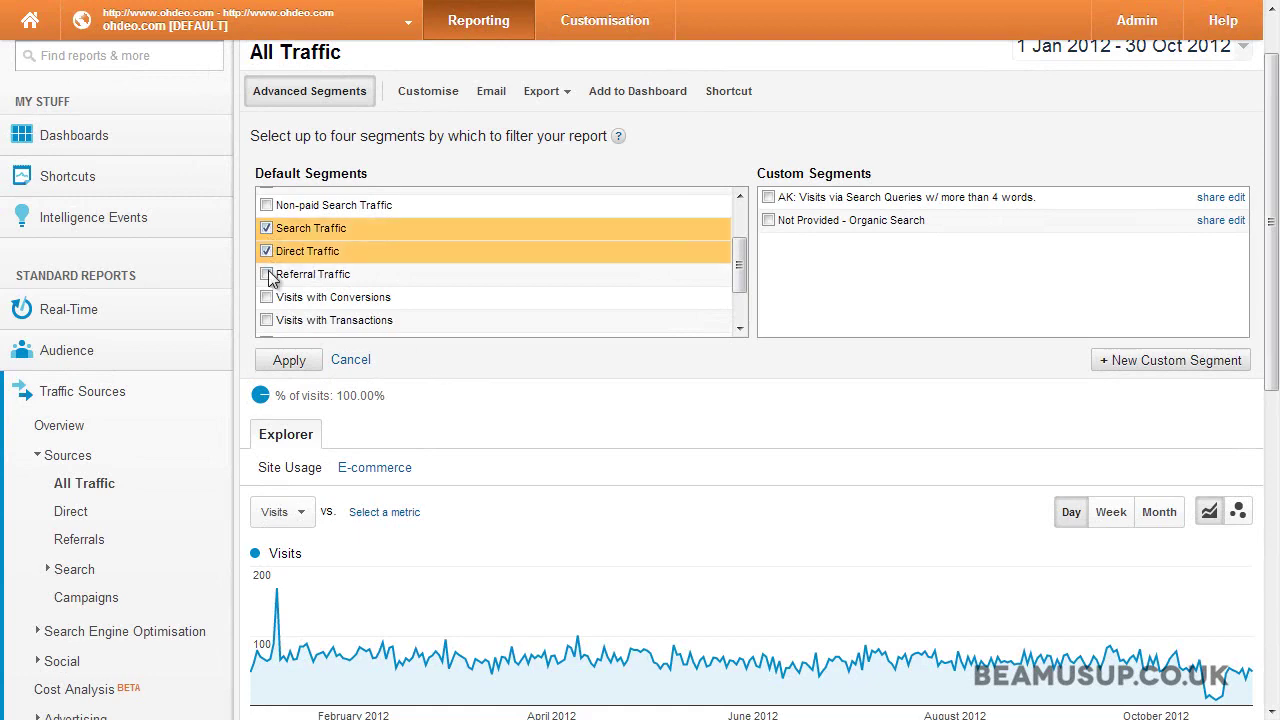
click(266, 274)
click(289, 361)
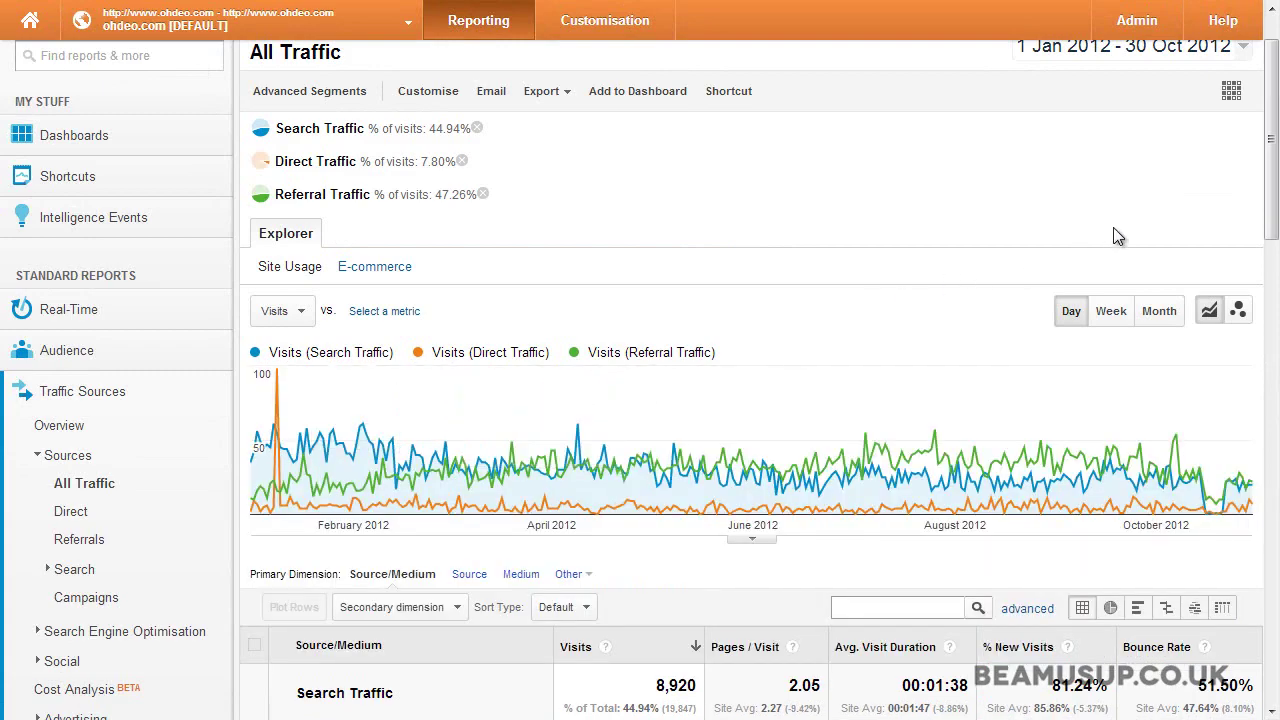
drag(1274, 210, 1273, 255)
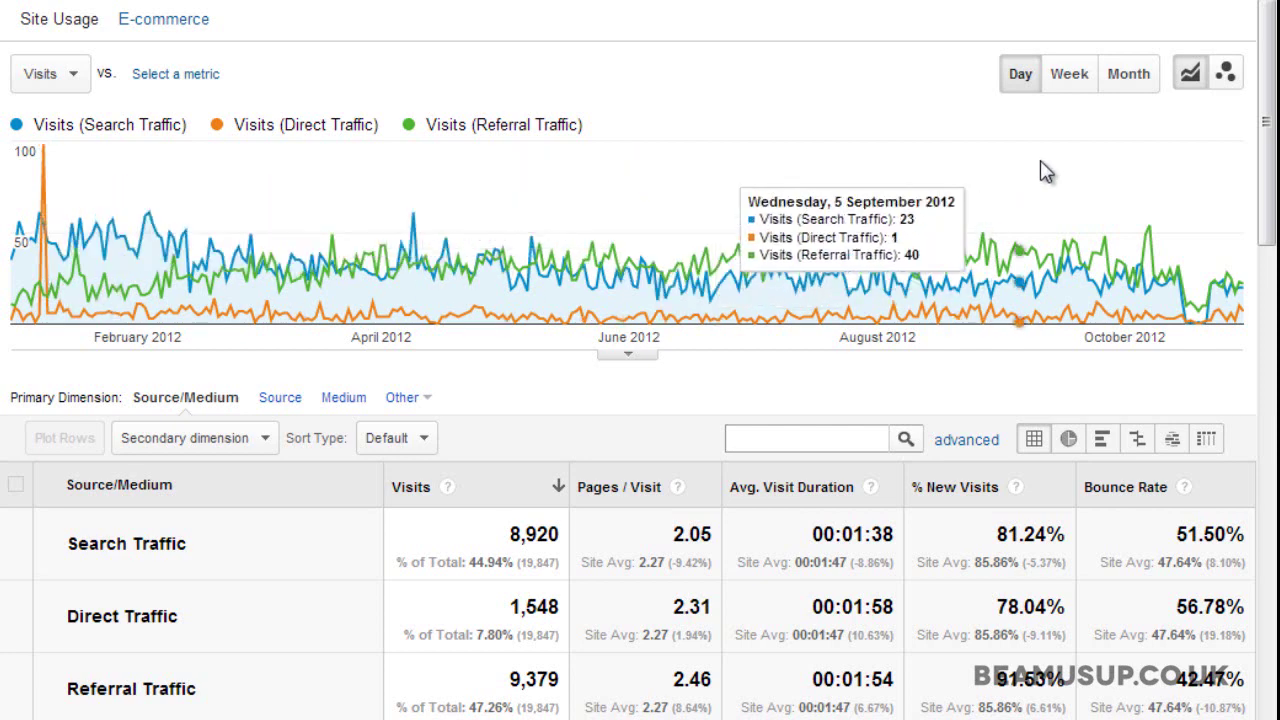
Switch the visits chart to weekly and inspect the weekly data points.
click(1070, 82)
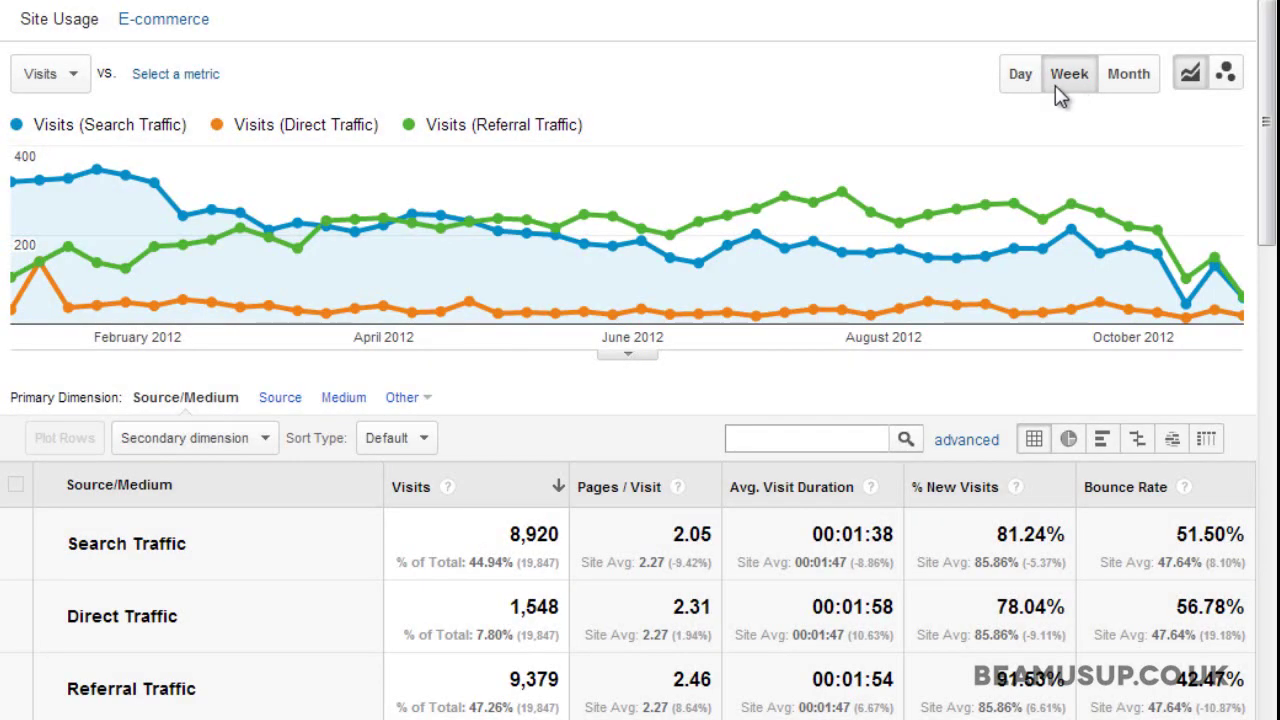
mouse_move(312, 226)
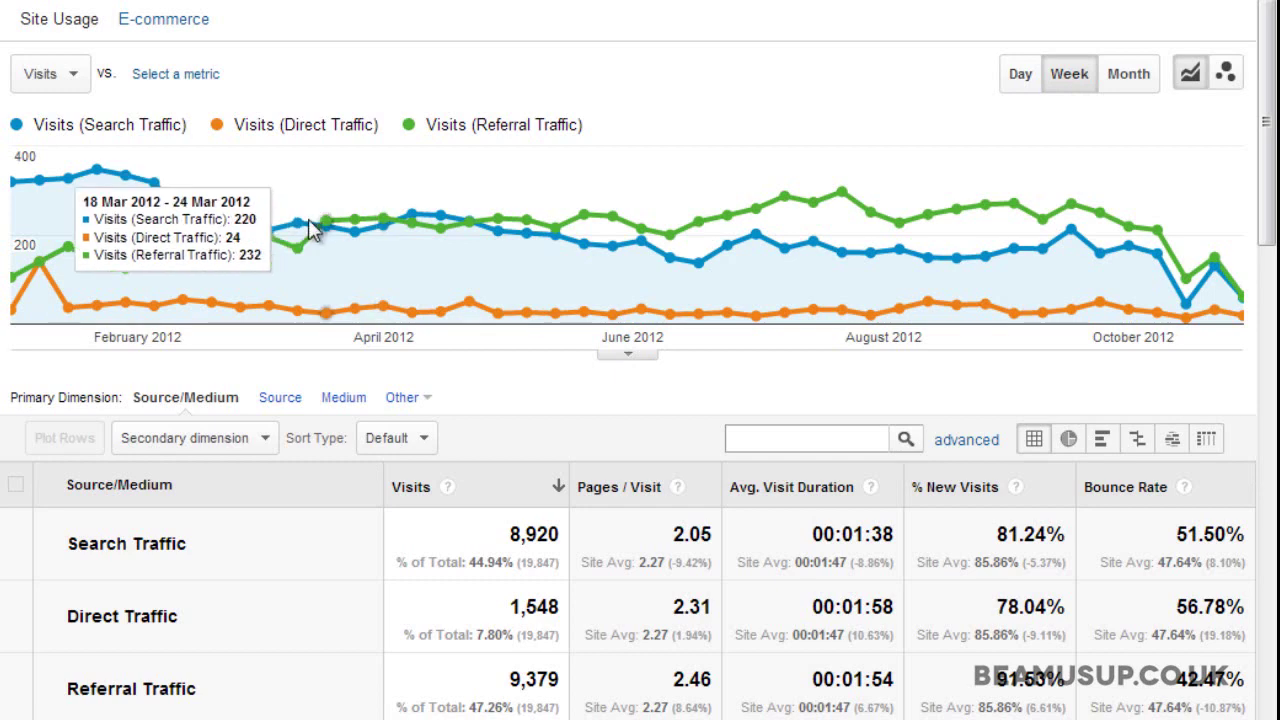
mouse_move(424, 234)
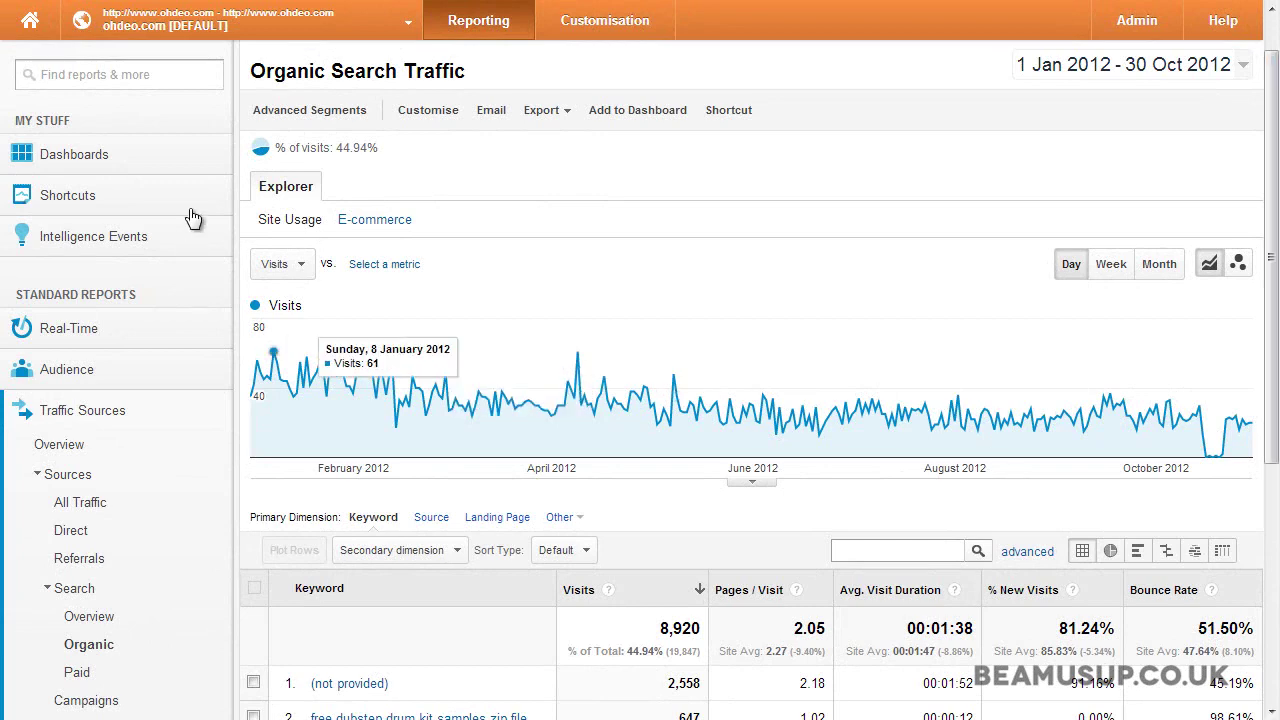
click(312, 112)
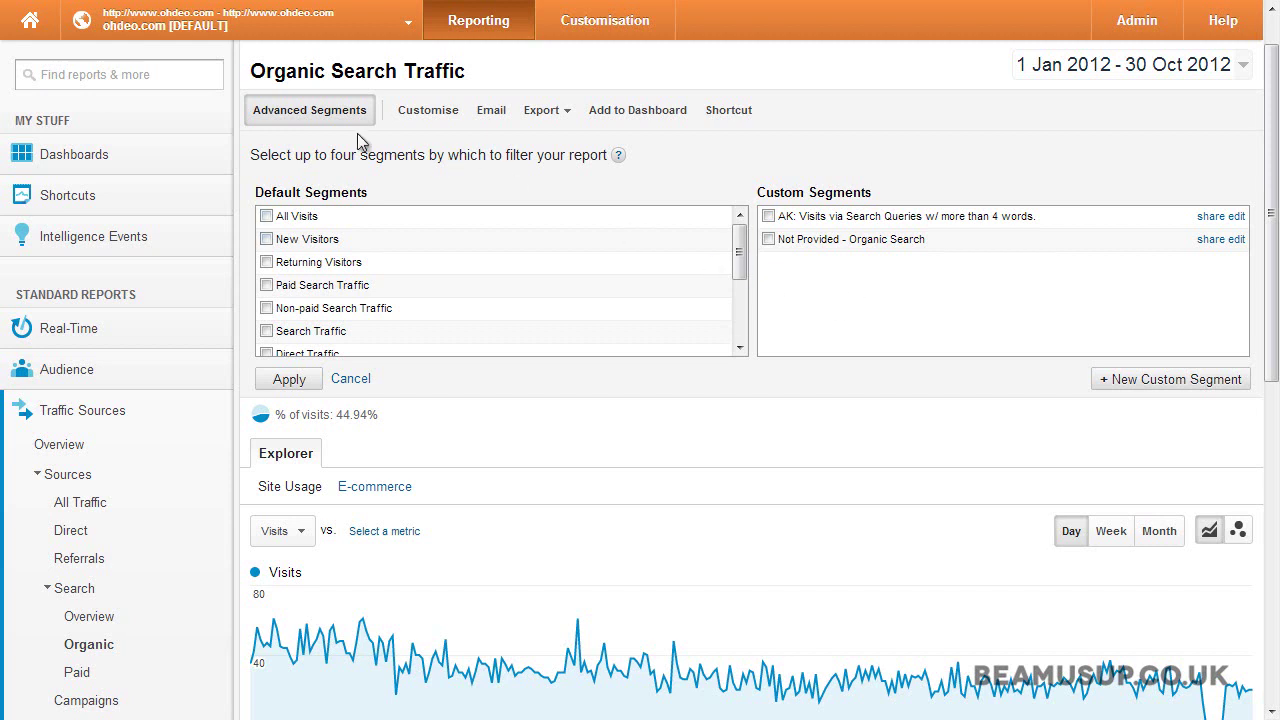
click(323, 119)
drag(1272, 208, 1272, 342)
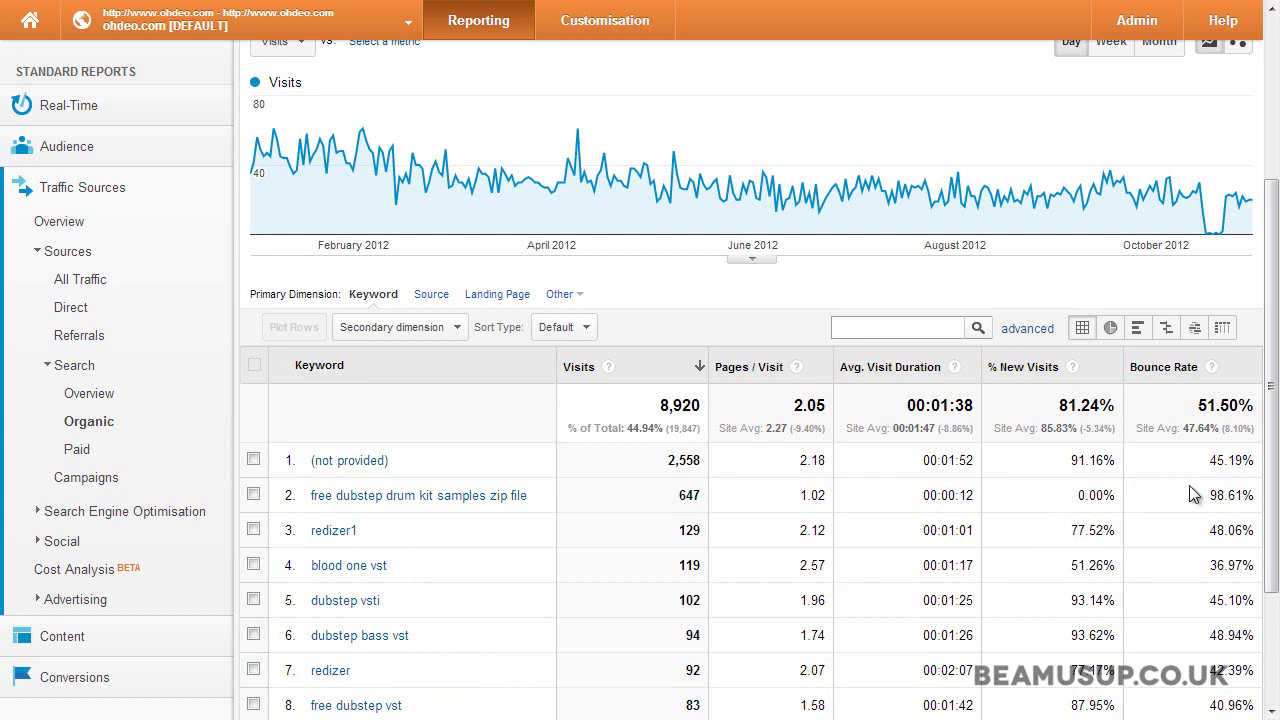
drag(1272, 476, 1265, 290)
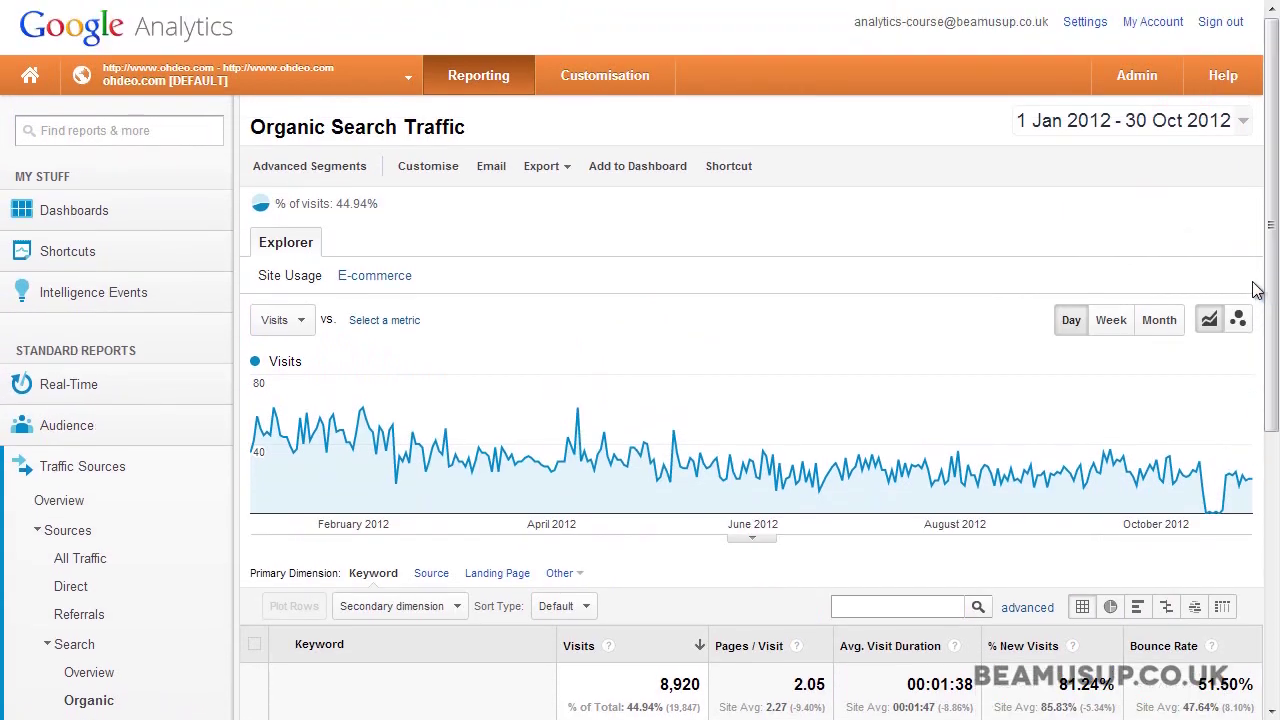
Start a new custom advanced segment named 'branding traffic'.
click(346, 177)
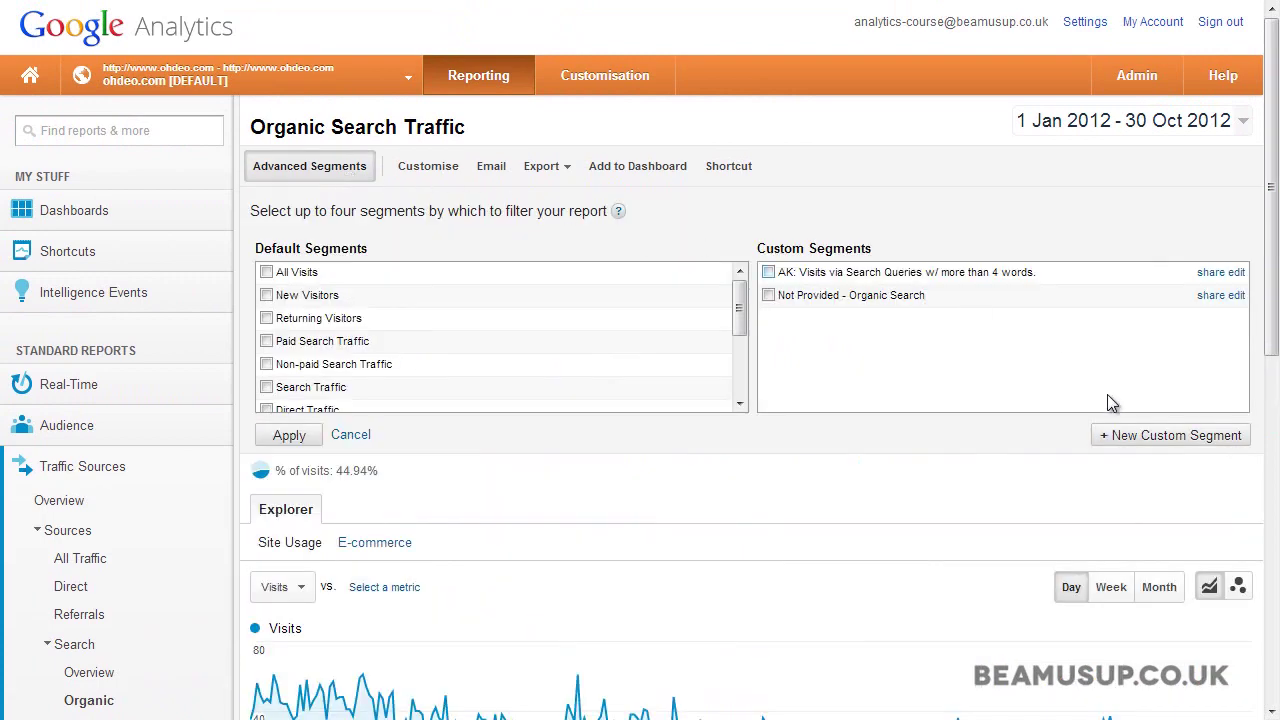
click(1150, 436)
text(branding traffic)
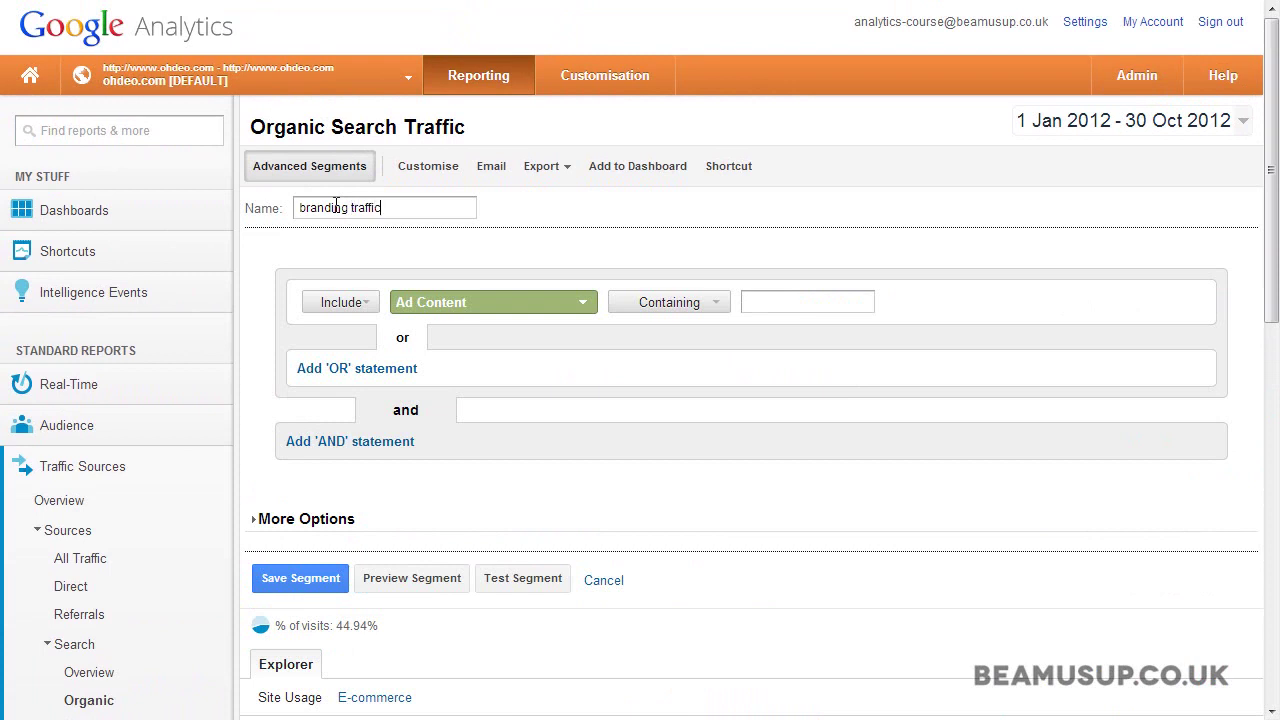
Base the segment's condition on the Keyword dimension with Matching RegExp.
click(523, 302)
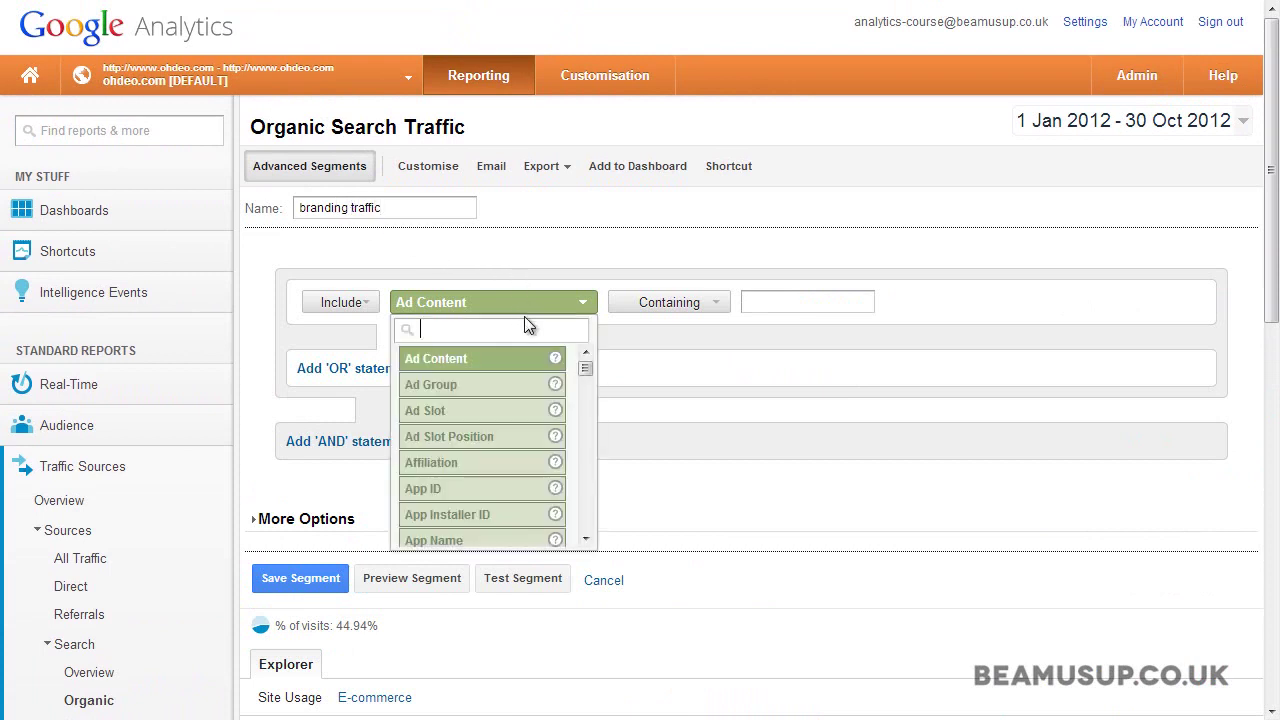
text(keyword)
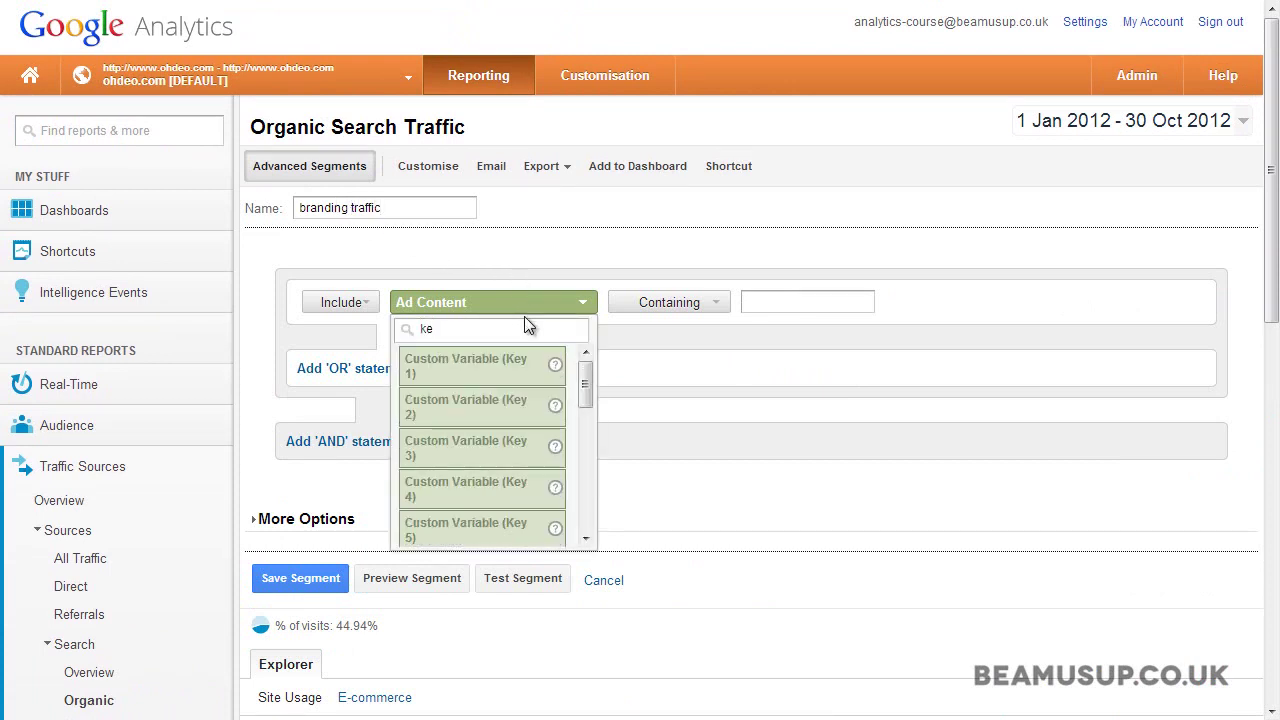
click(530, 358)
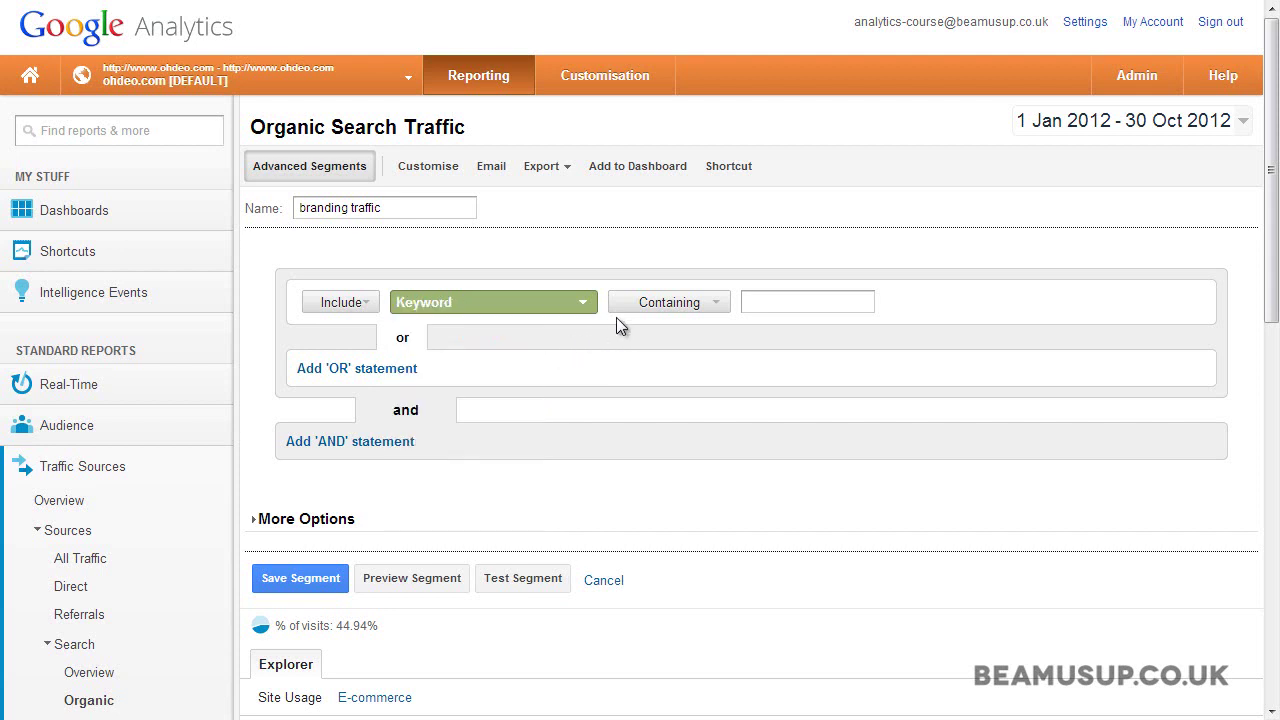
click(695, 308)
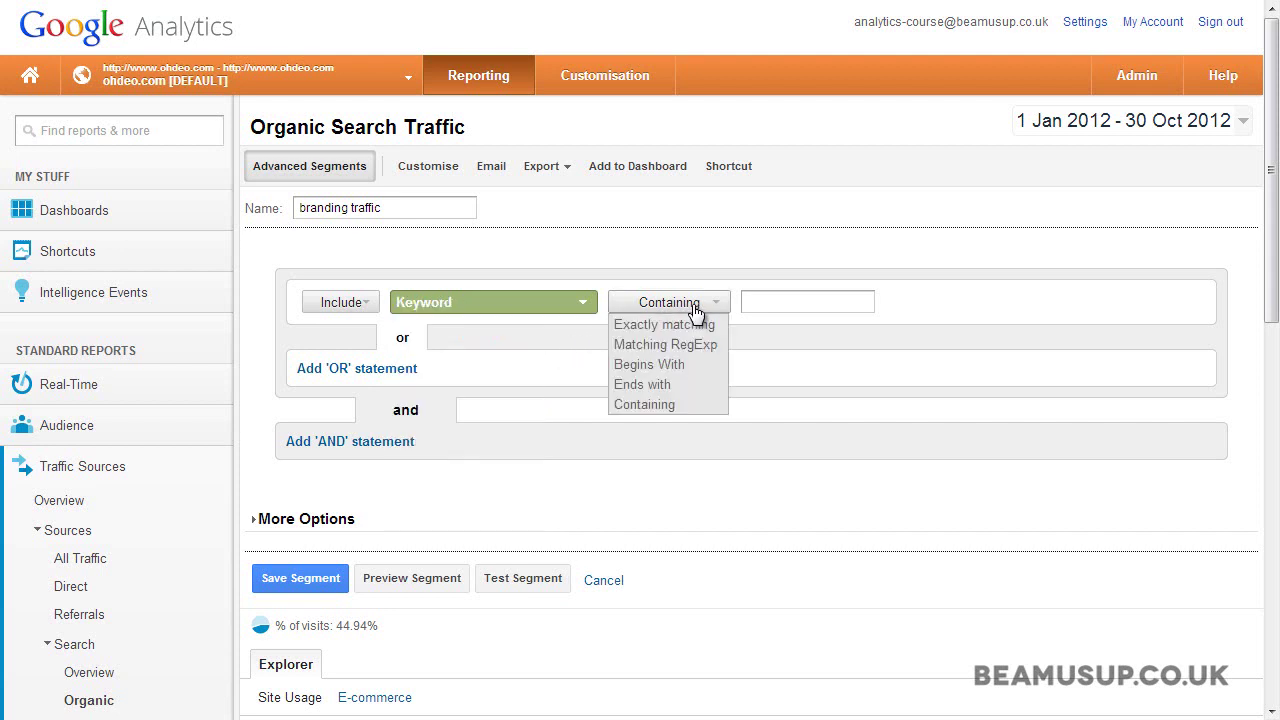
click(689, 345)
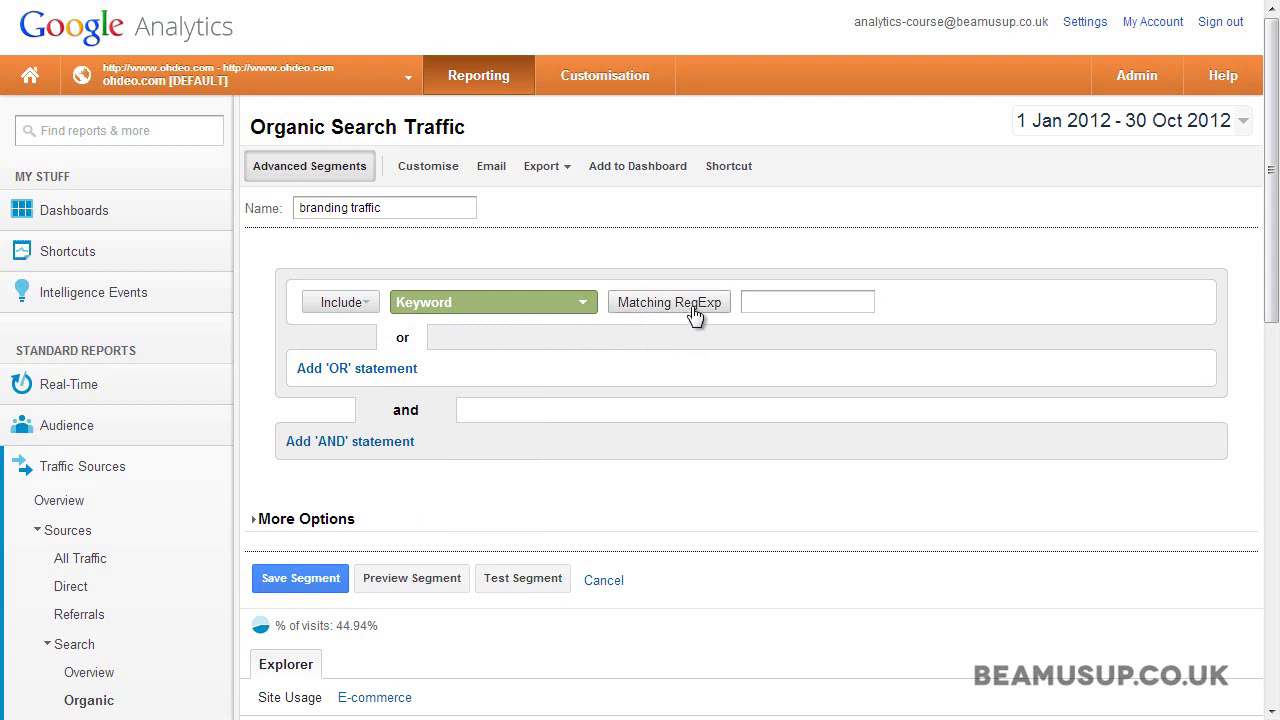
click(694, 310)
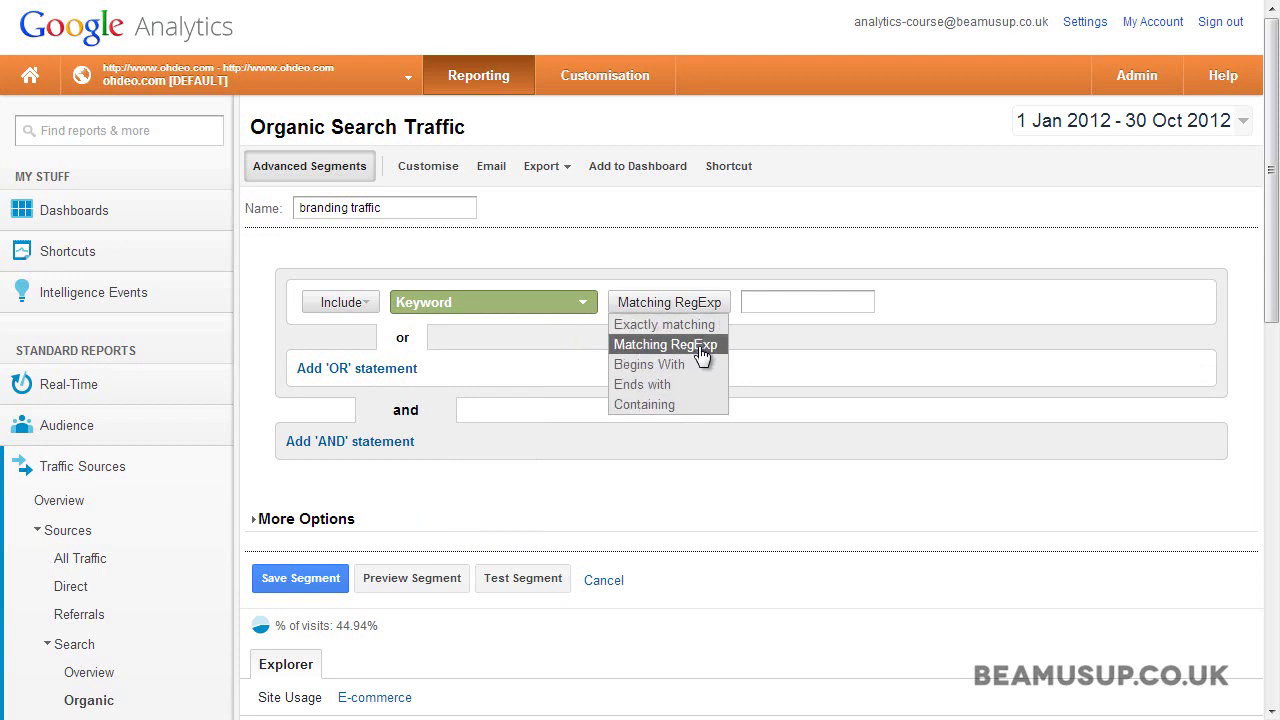
click(703, 348)
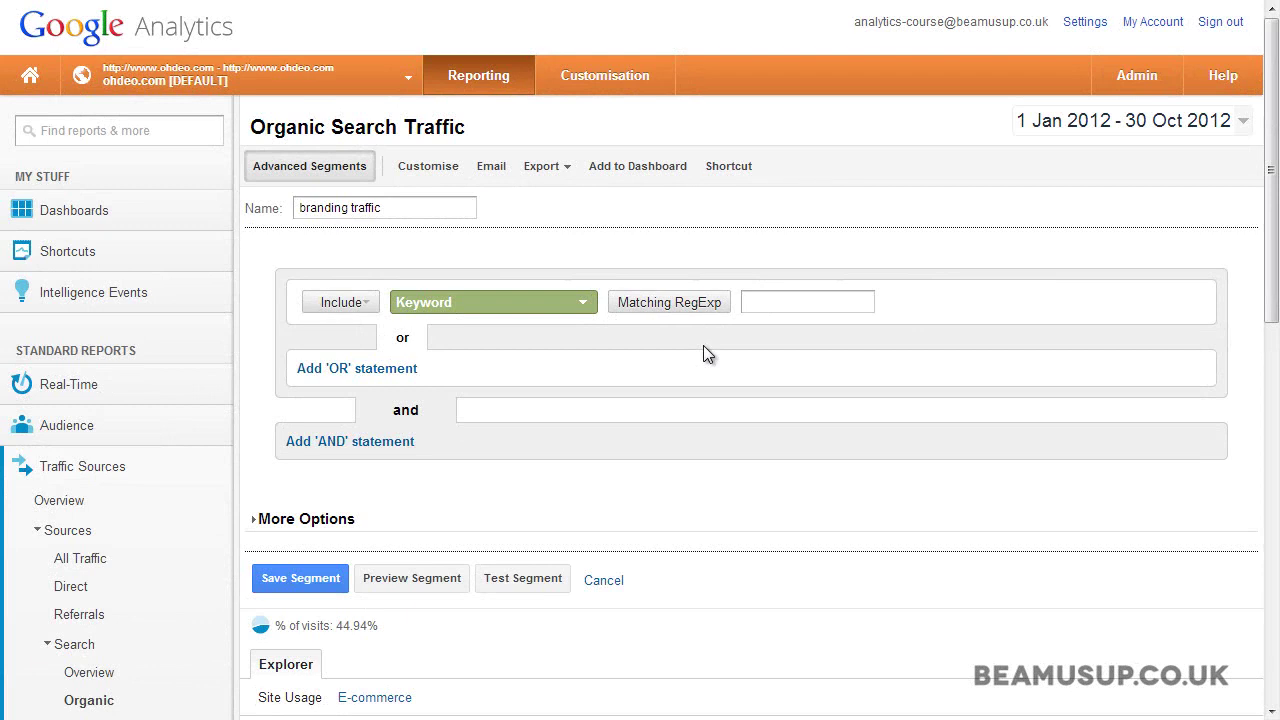
Set the Include keyword pattern to ohdeo|redizer|blood.
click(784, 307)
text(oh)
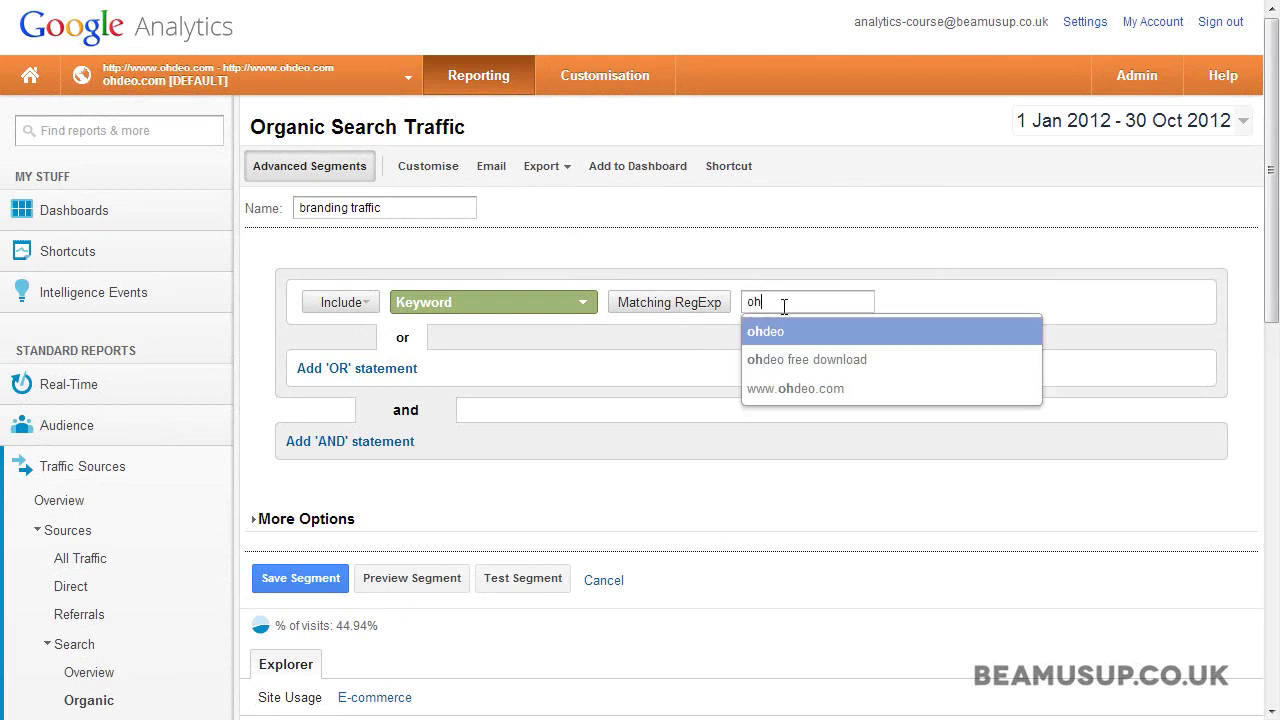
text(deo|redizer|blood)
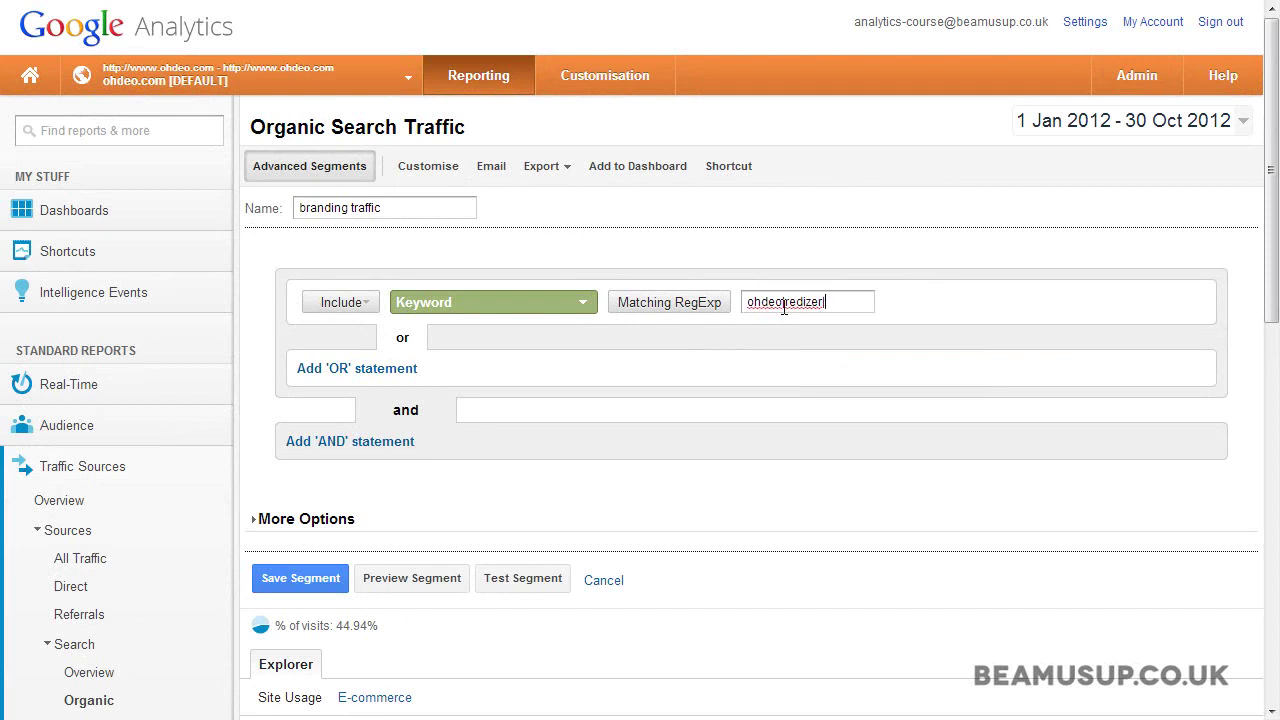
click(368, 314)
click(352, 322)
Limit the segment to the ohdeo.com profile under More Options.
click(297, 521)
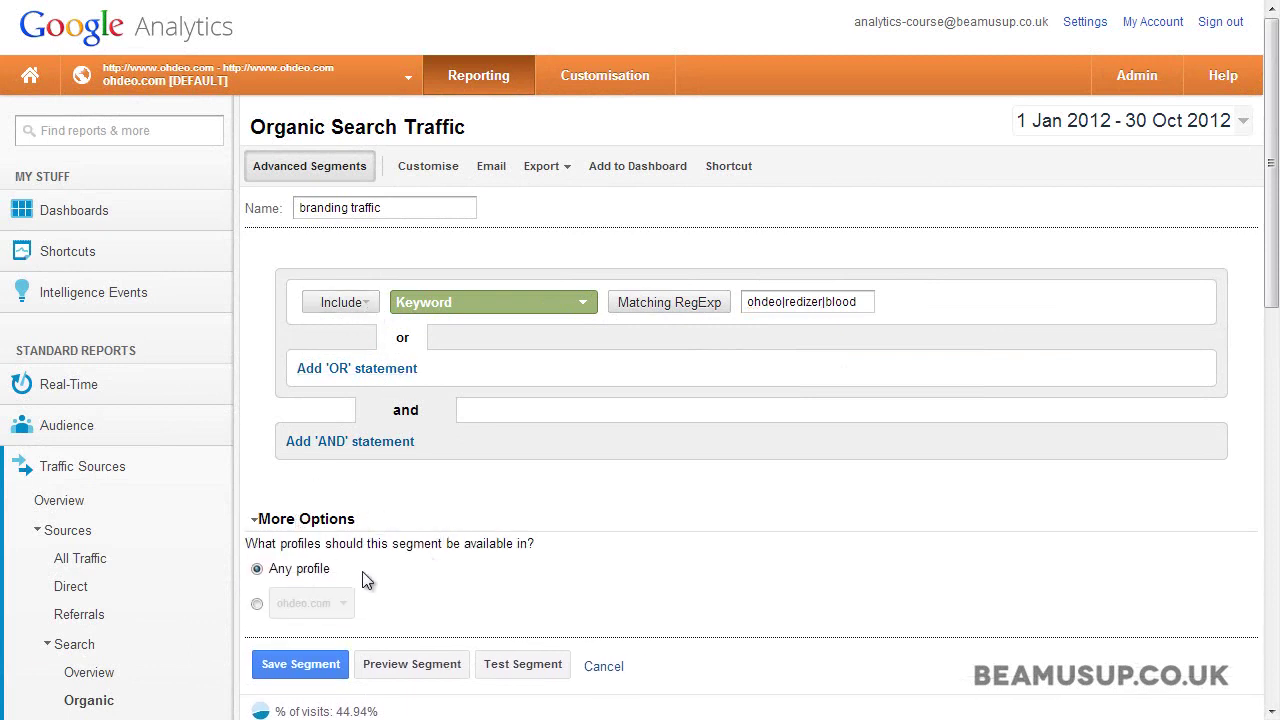
click(258, 603)
click(310, 603)
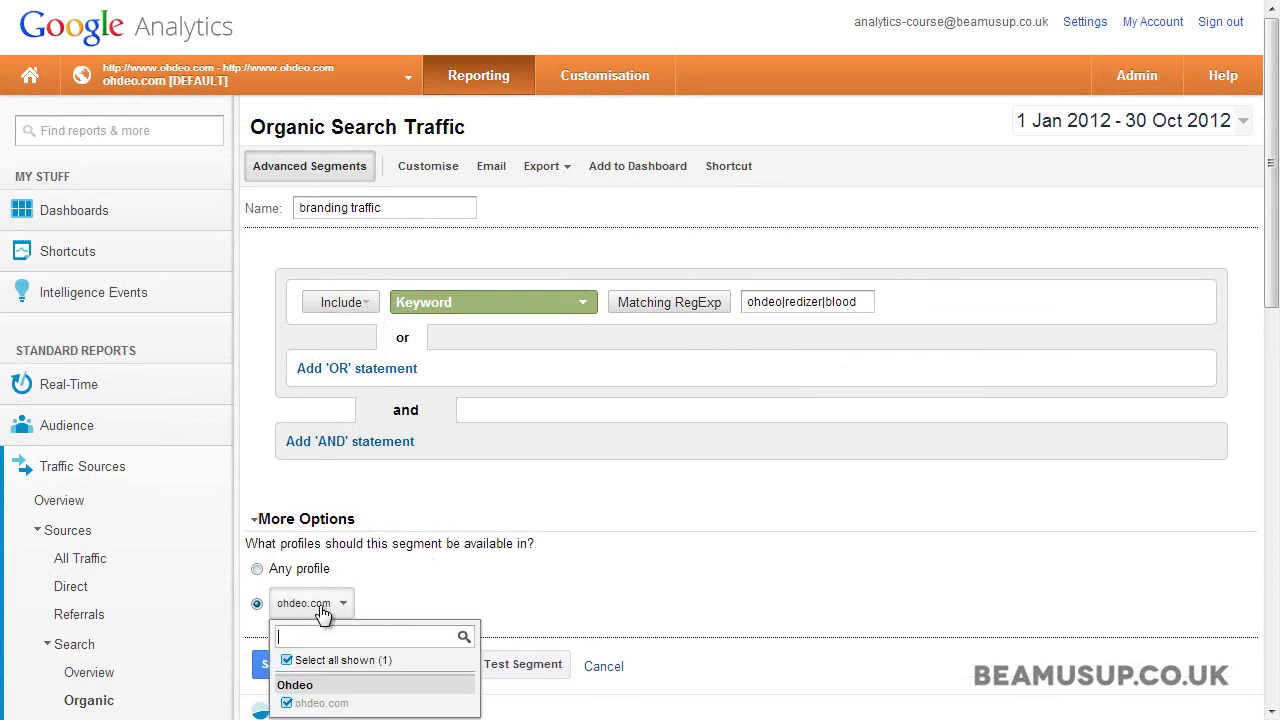
click(447, 594)
scroll(600, 569, down, 1)
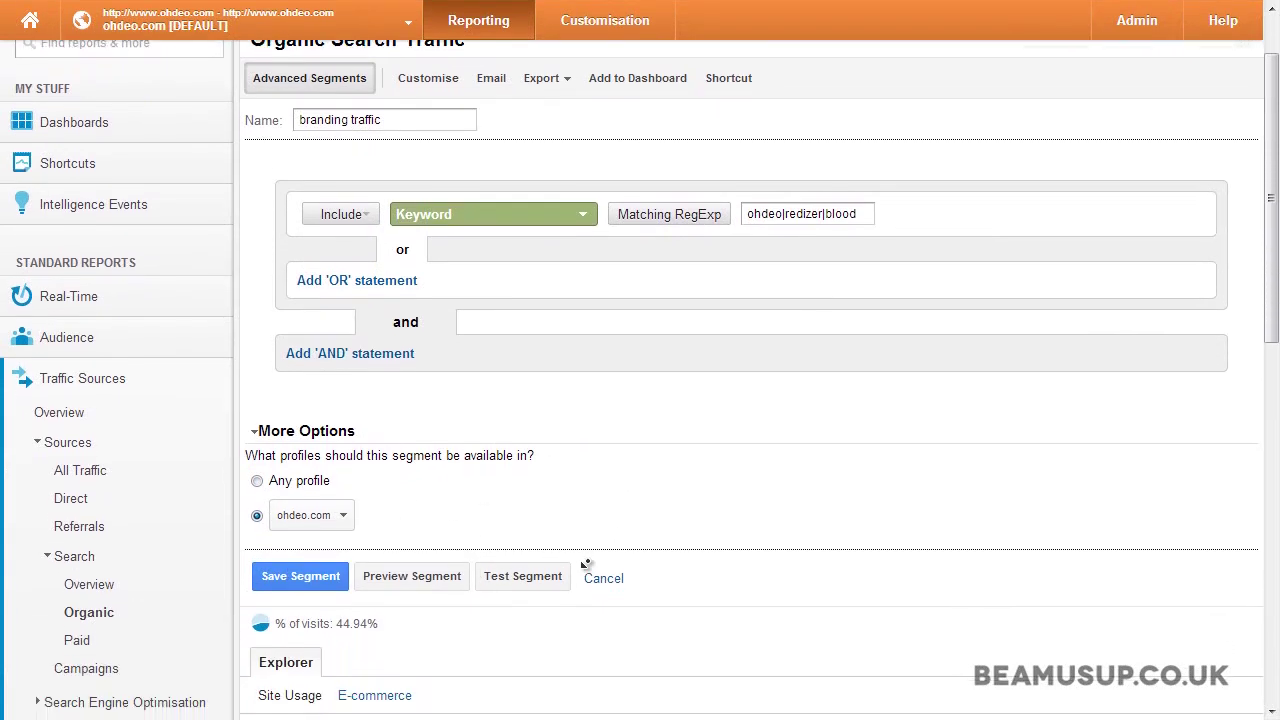
scroll(587, 565, down, 2)
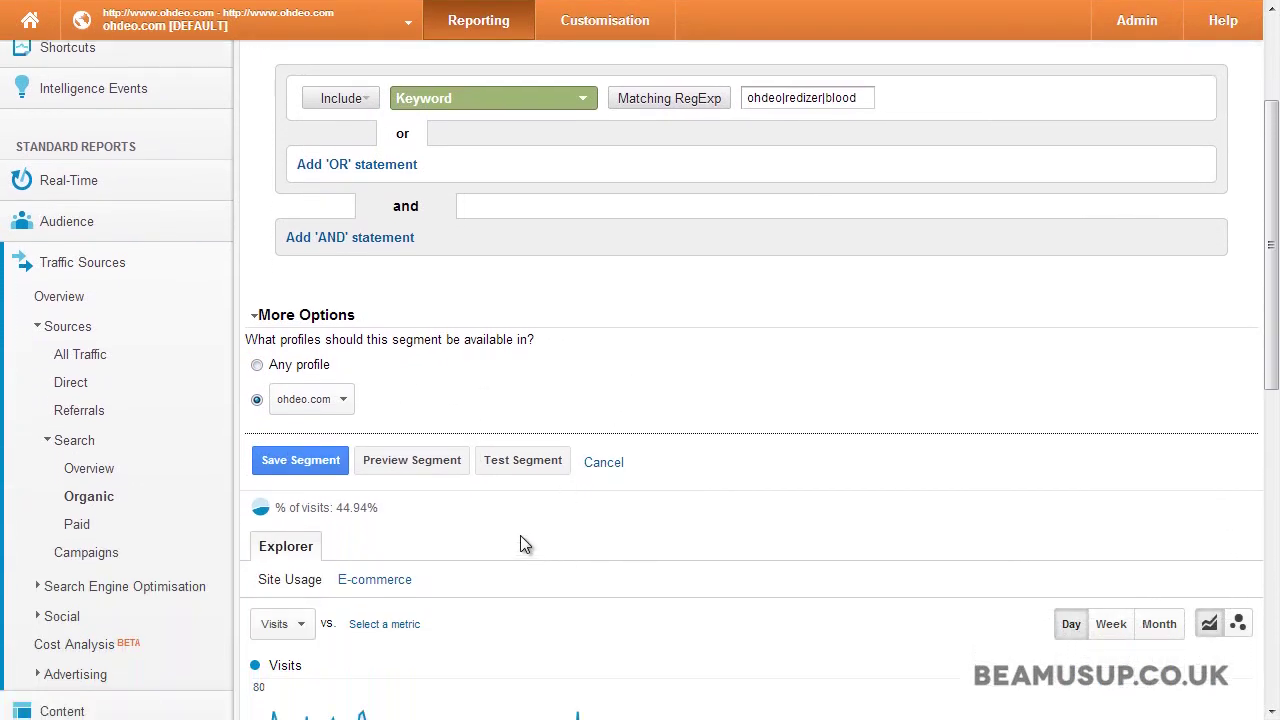
Preview the branding traffic segment, showing 878 visits (4.42%), and review the keyword table.
click(428, 463)
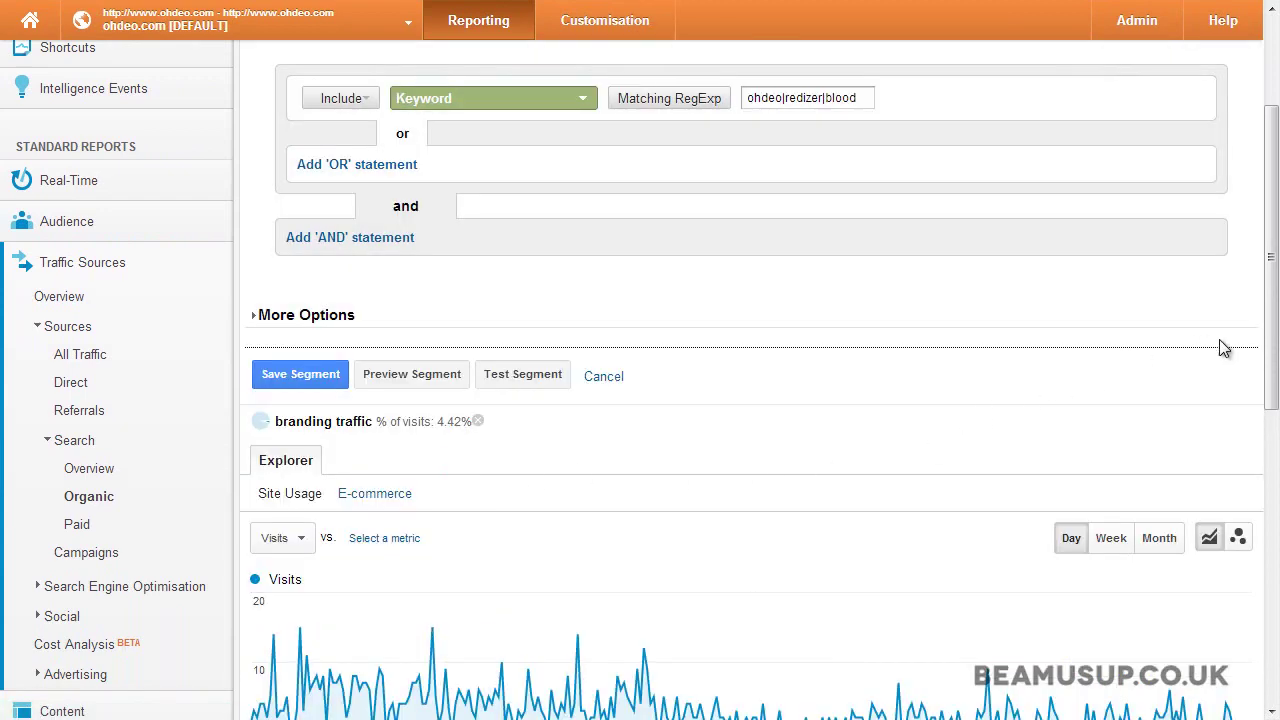
scroll(1240, 420, down, 3)
scroll(1234, 500, down, 3)
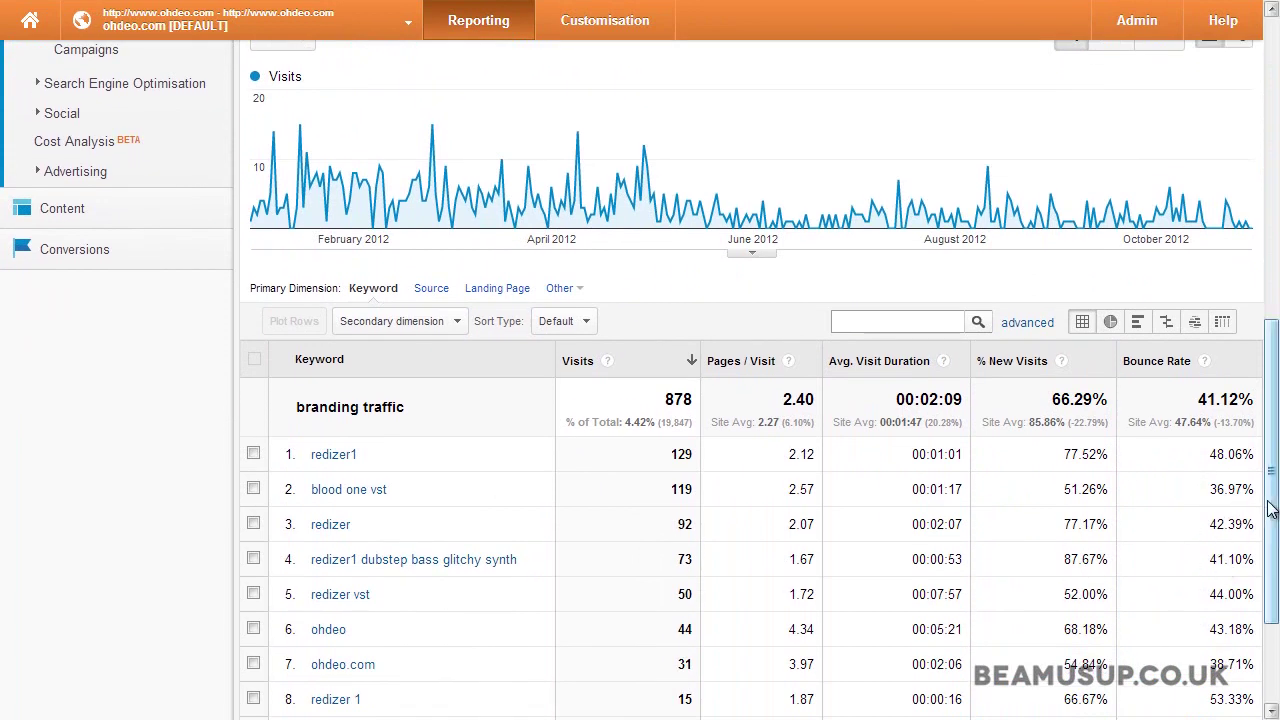
drag(1272, 514, 1262, 236)
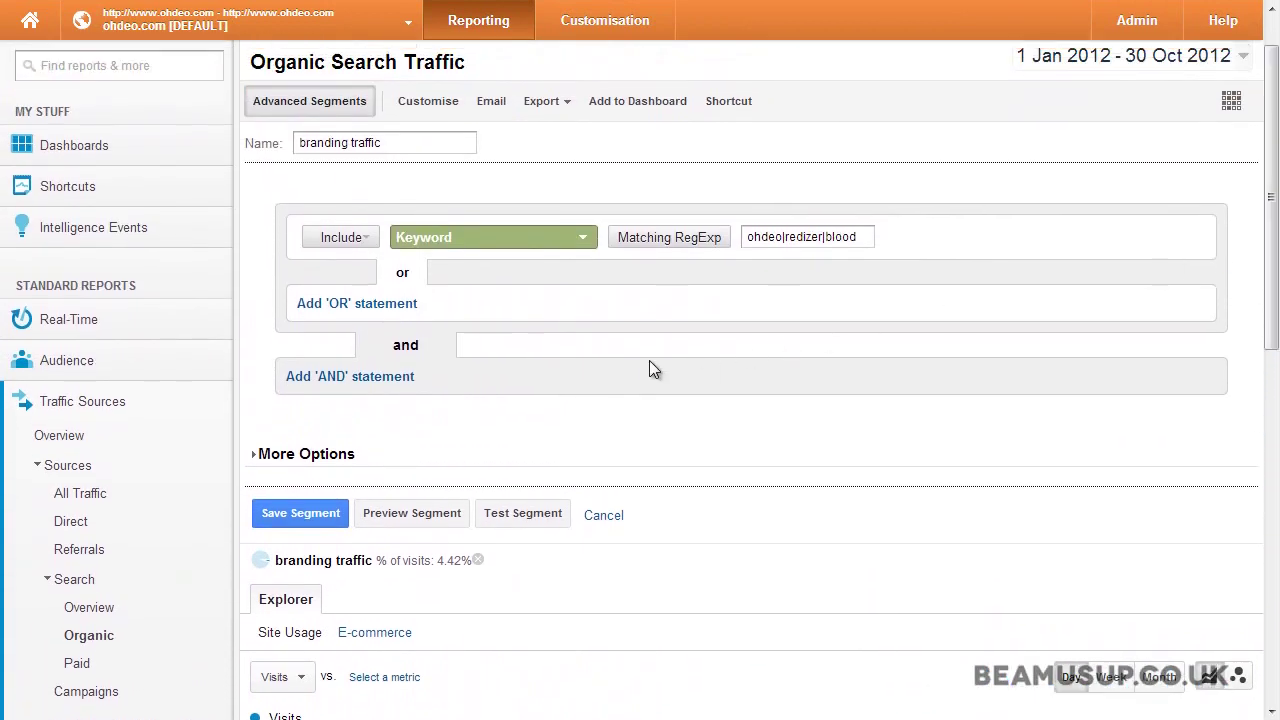
Test and save the branding traffic segment, then compare it against Search Traffic.
click(523, 509)
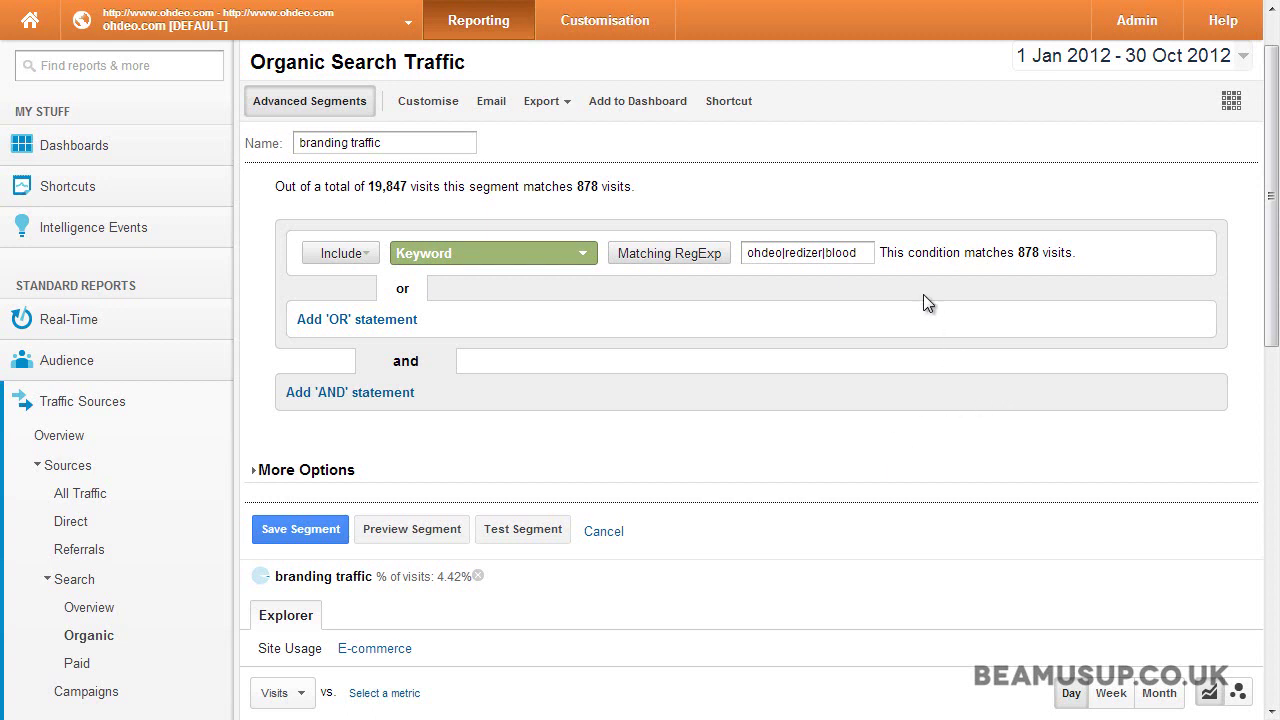
click(318, 522)
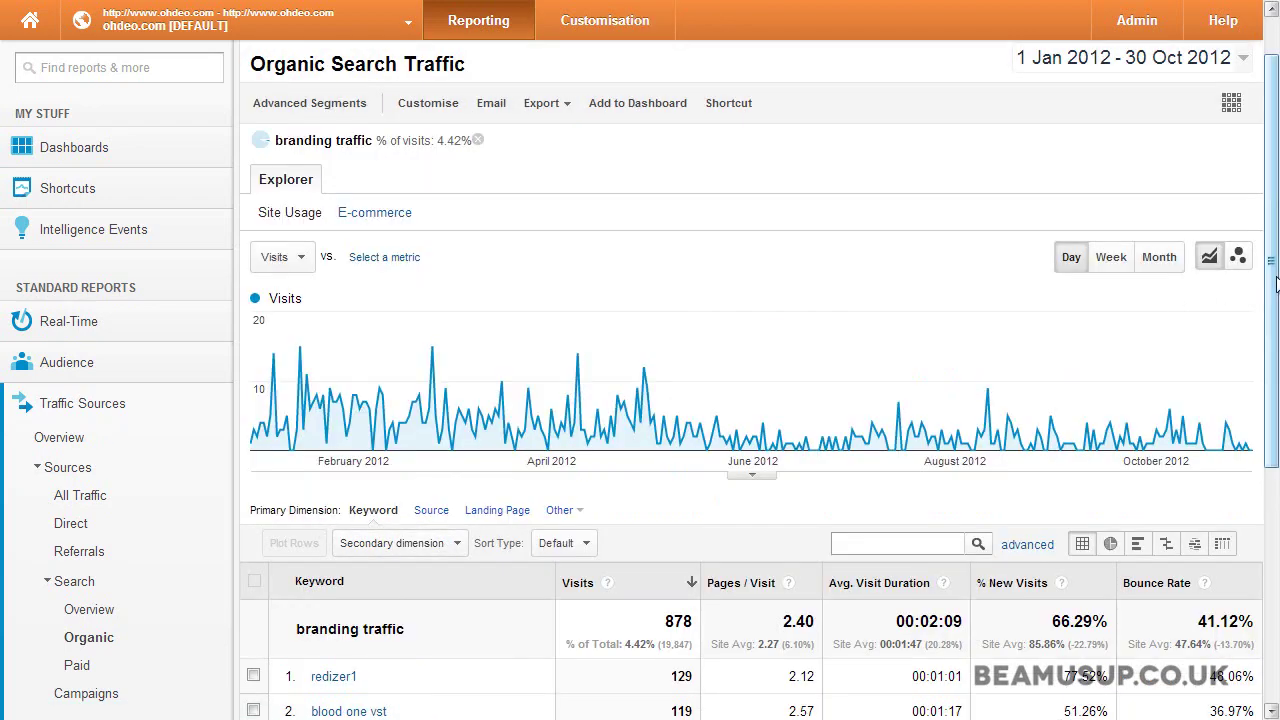
click(355, 108)
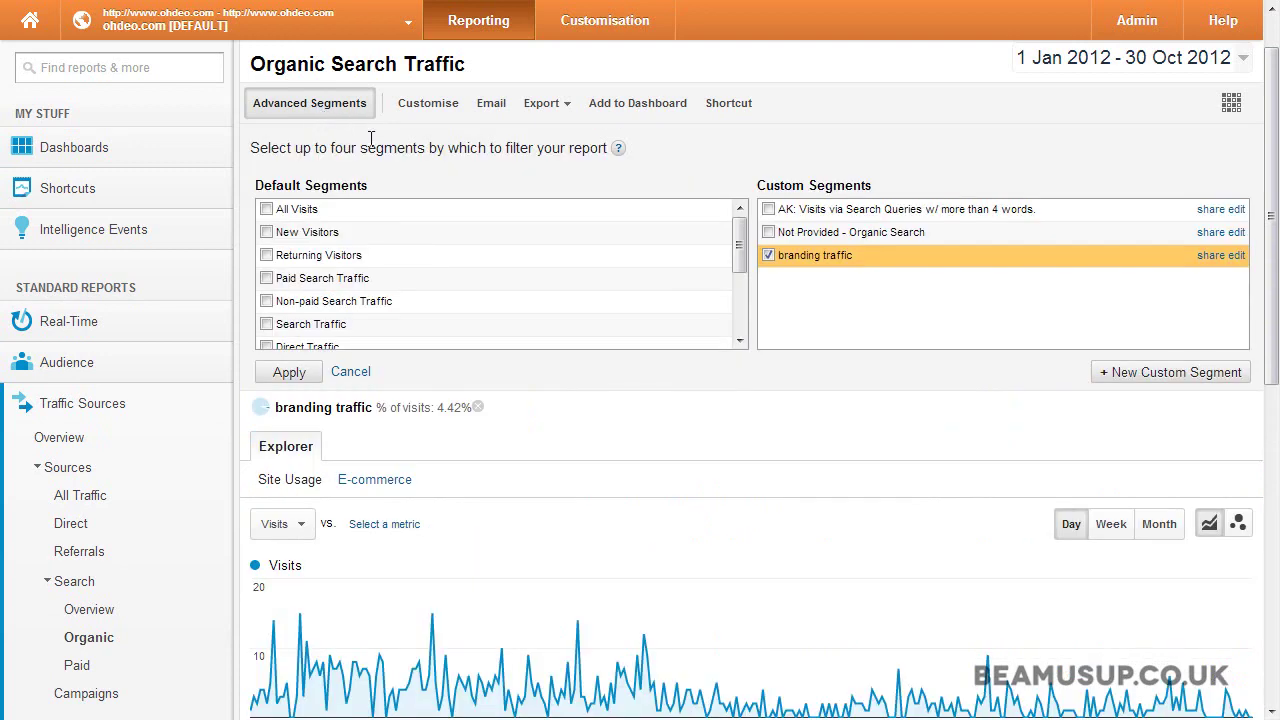
click(267, 325)
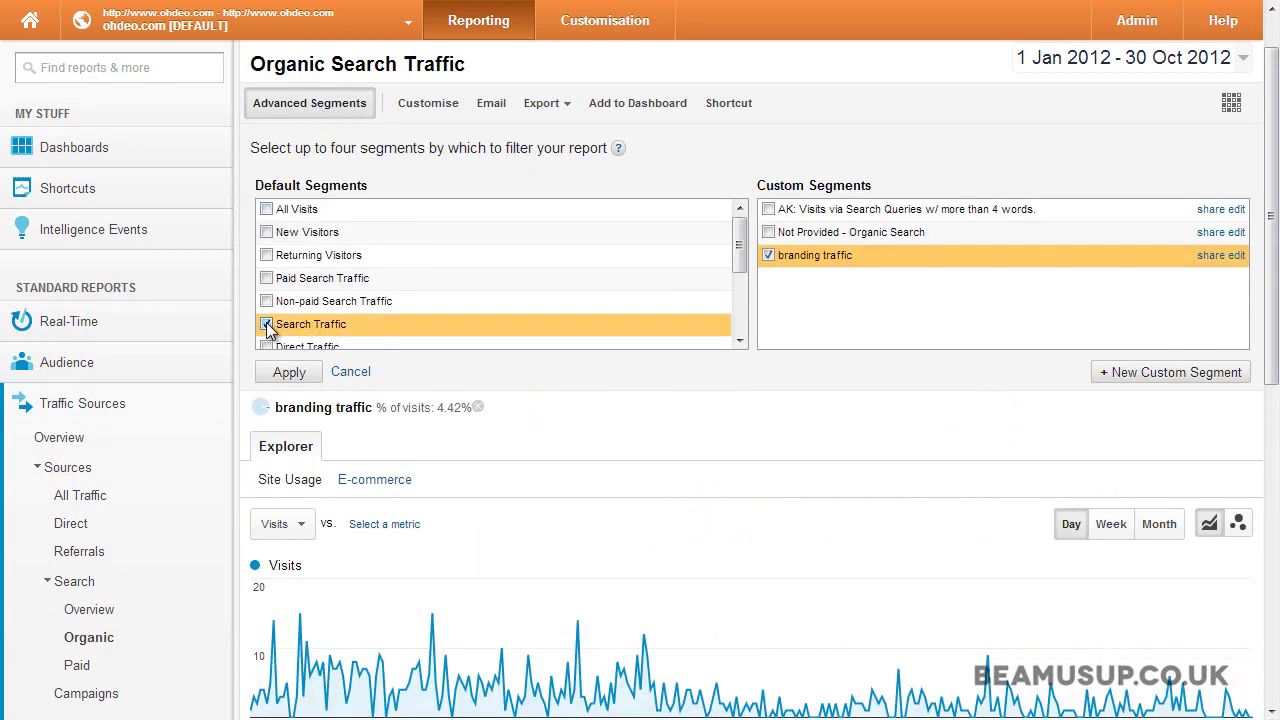
click(289, 373)
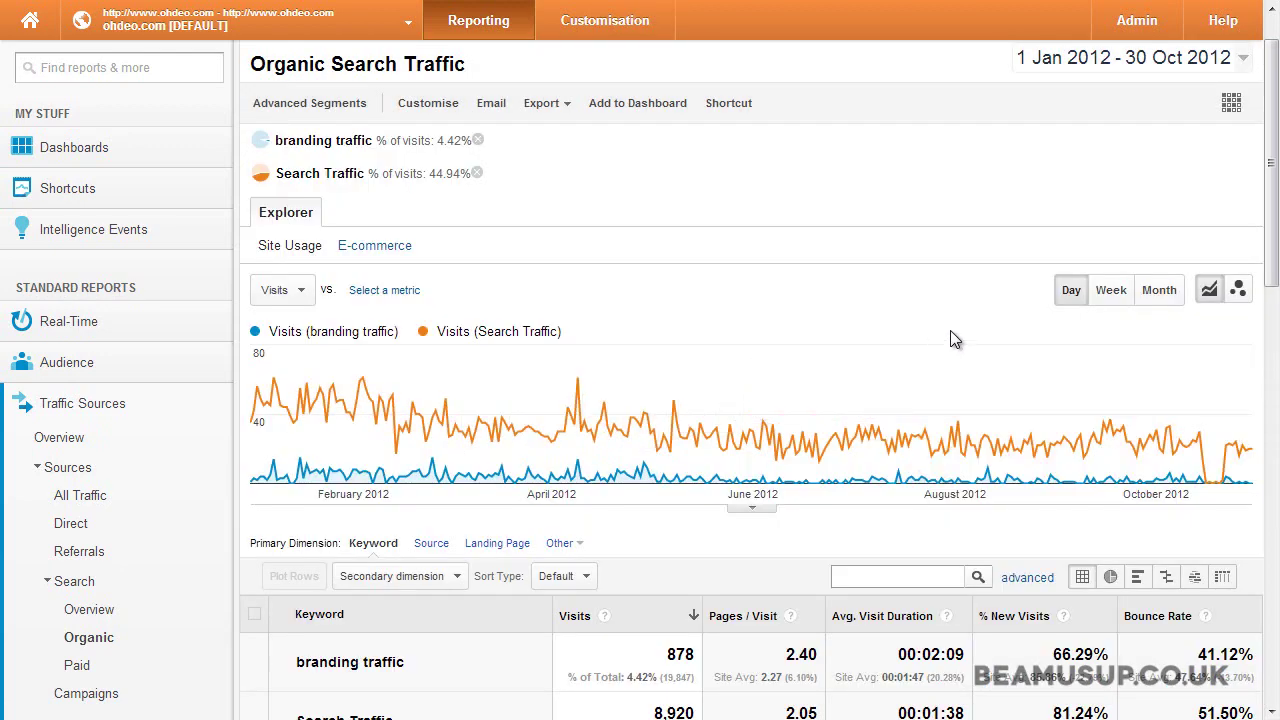
Put Search Traffic ahead of branding traffic, so (not provided) leads with 2,558 visits.
drag(1272, 272, 1275, 405)
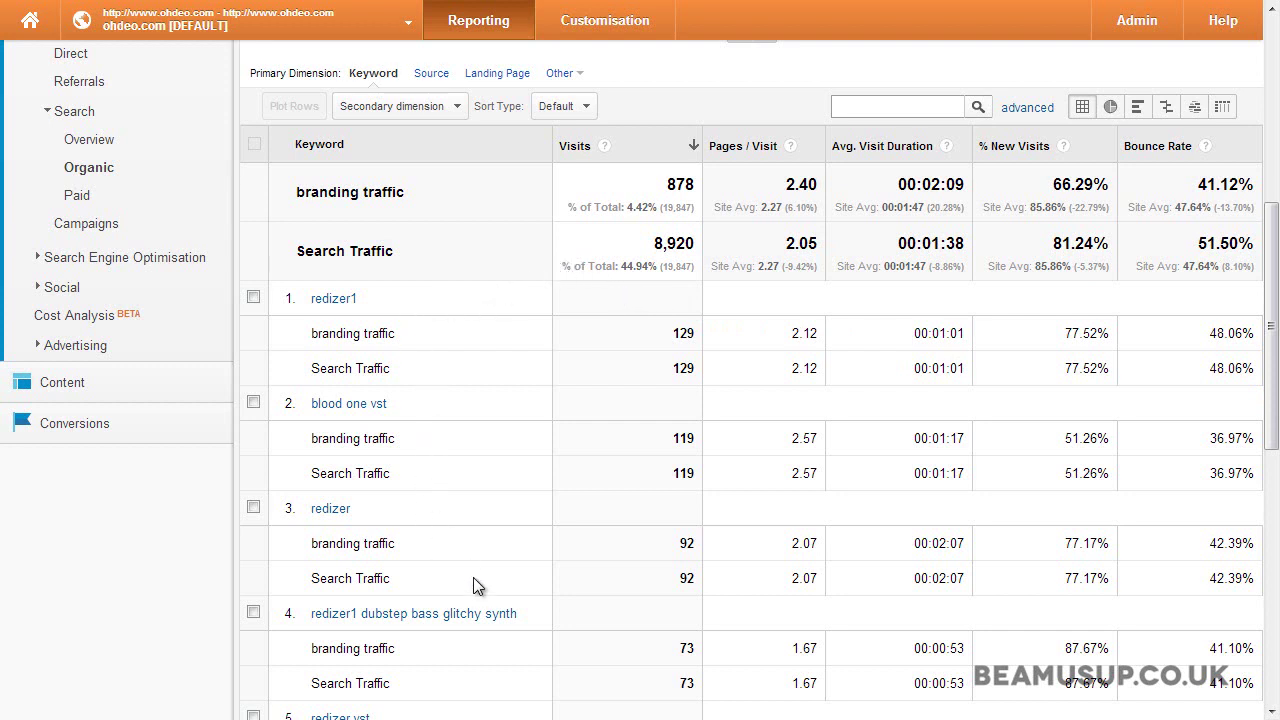
drag(1270, 402, 1270, 394)
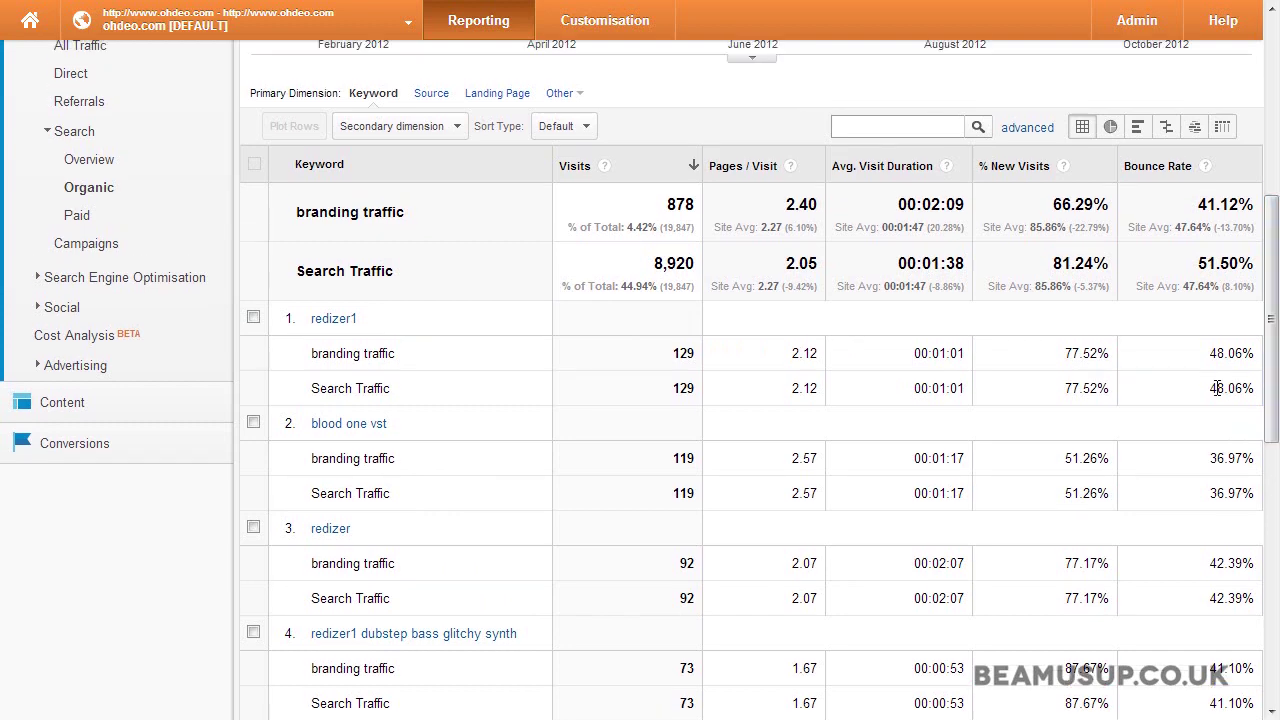
drag(1270, 400, 1270, 247)
mouse_move(345, 108)
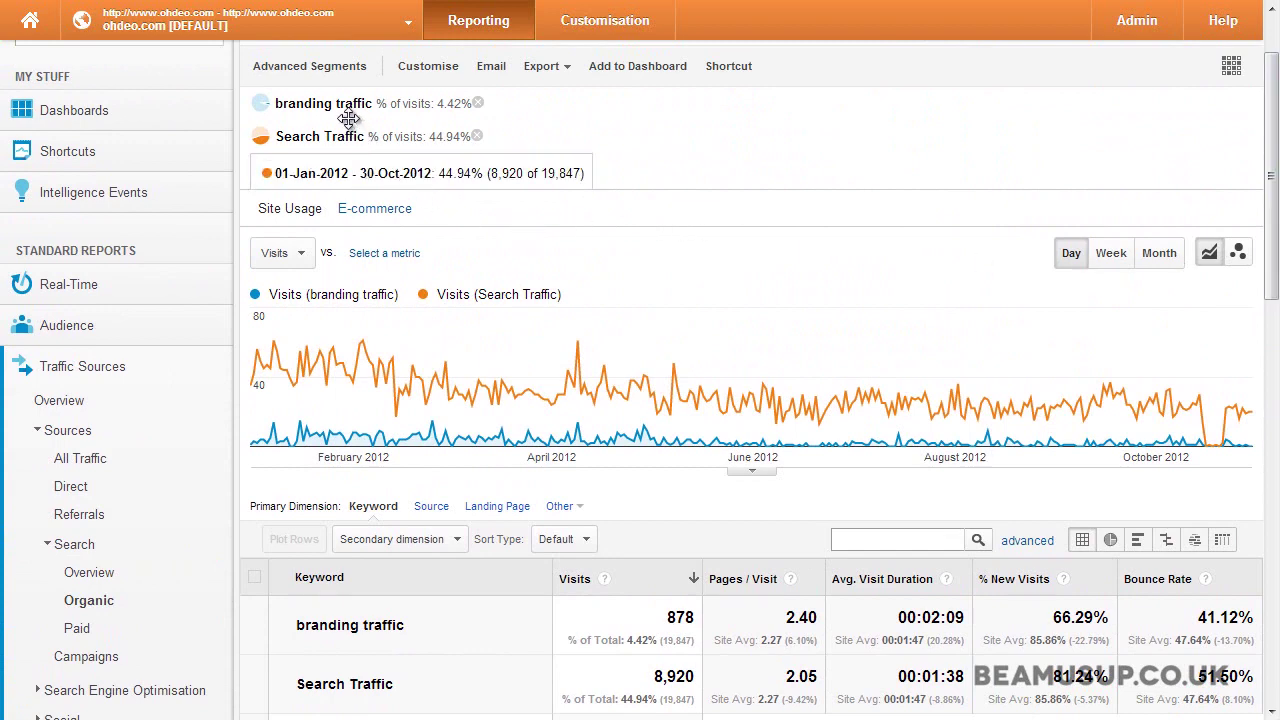
click(345, 140)
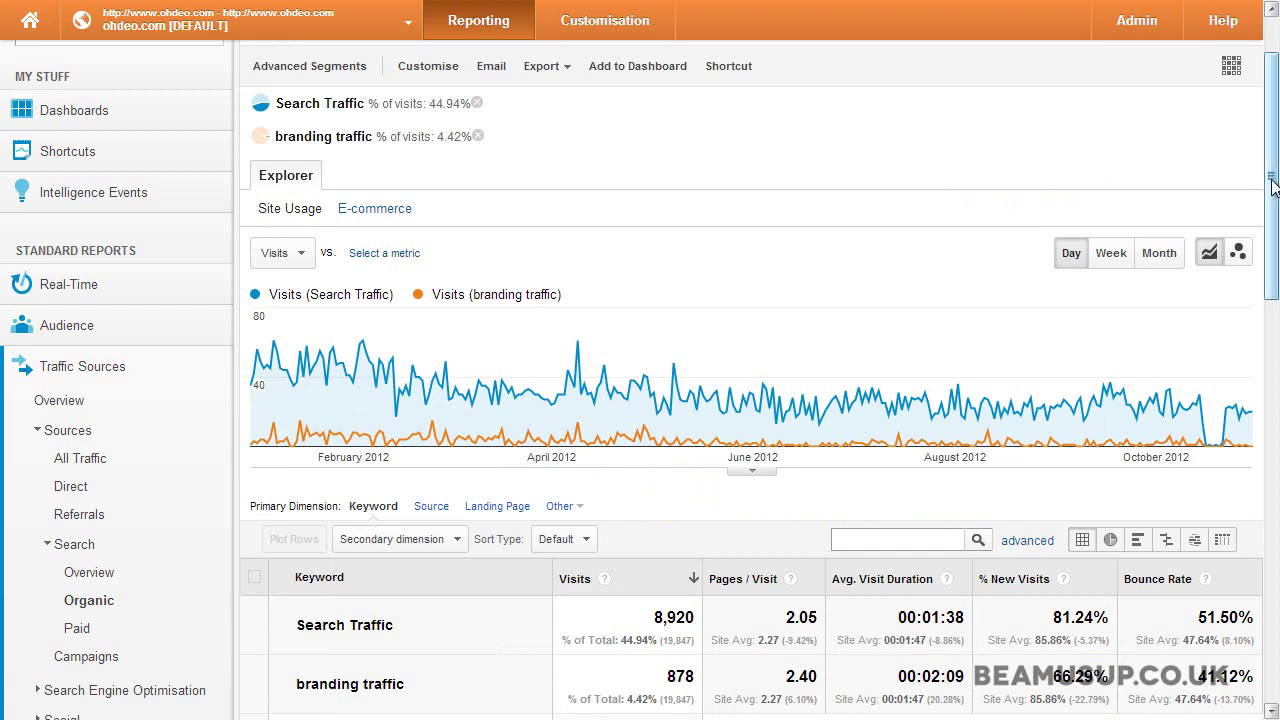
drag(1270, 196, 1270, 356)
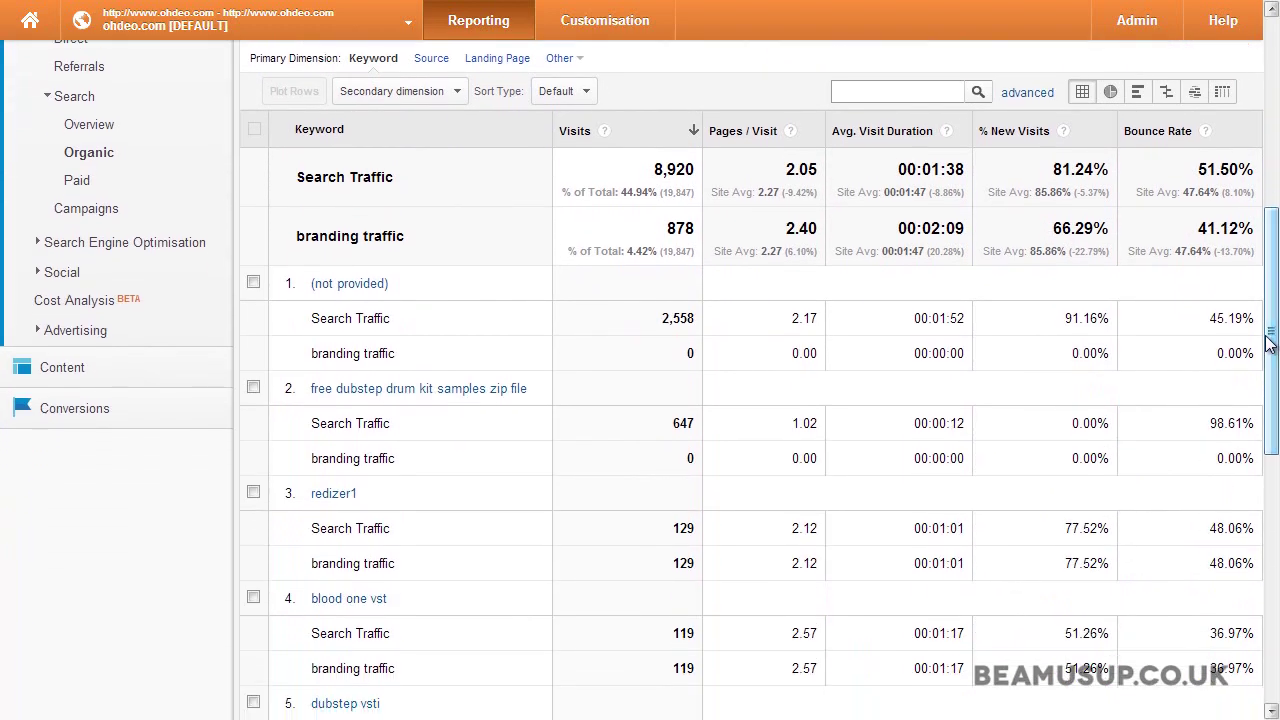